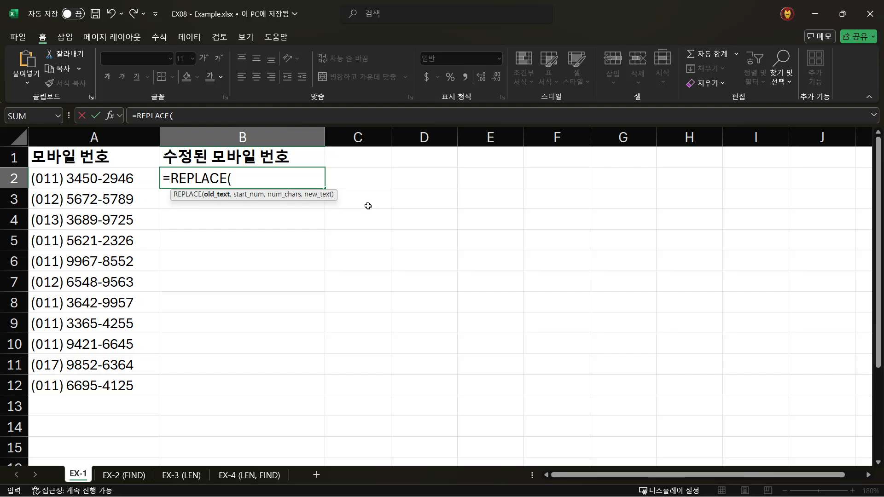
Complete the formula in B2 as =REPLACE(A2, 2, 3, "010") to change the mobile number's prefix.
click(109, 180)
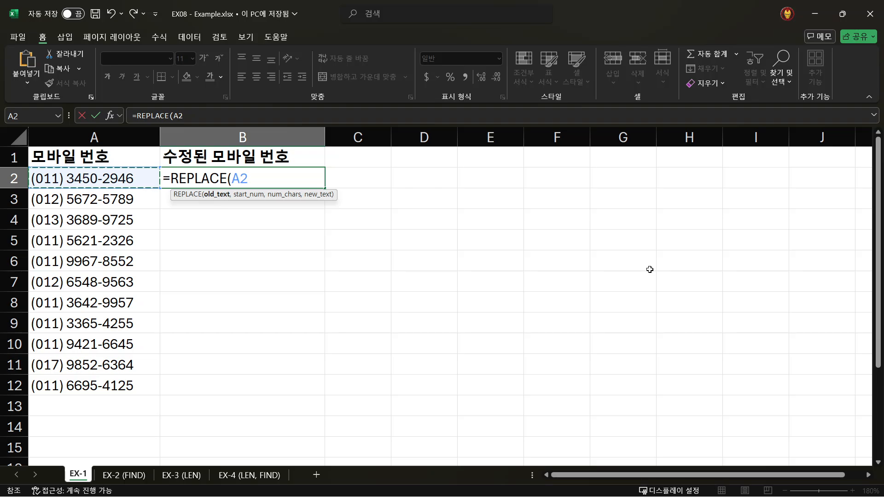
text(,)
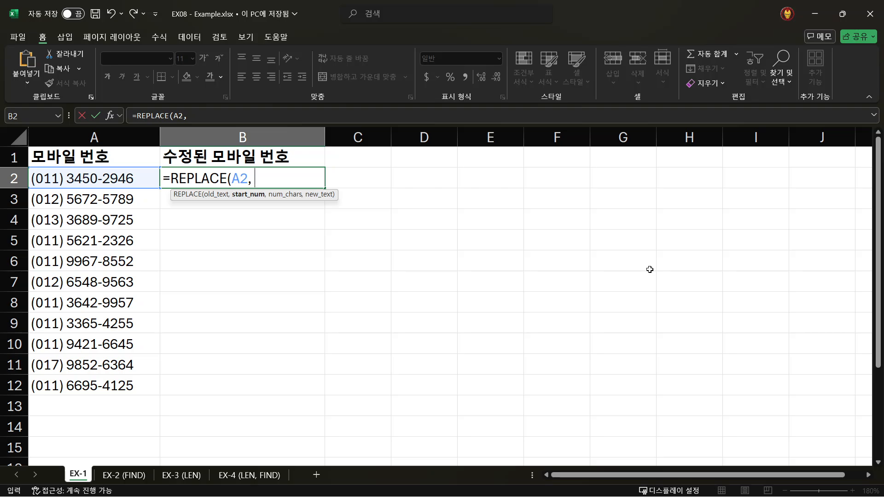
text(2,)
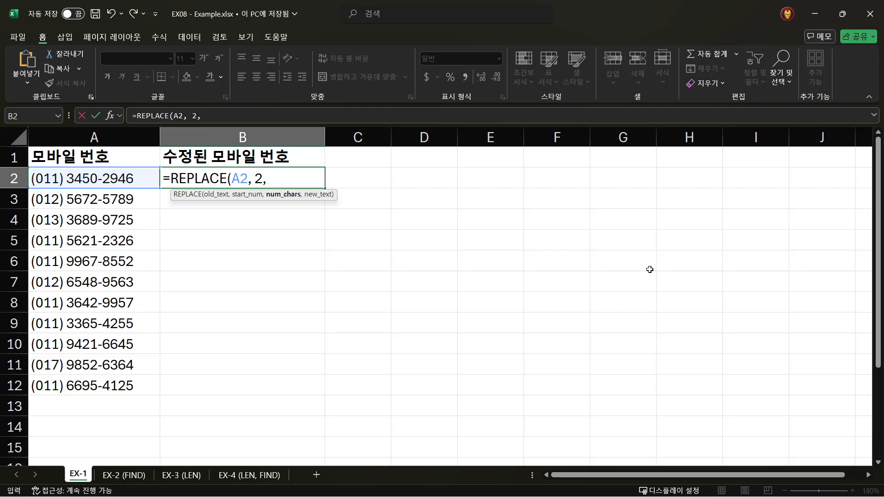
text(3, "010")
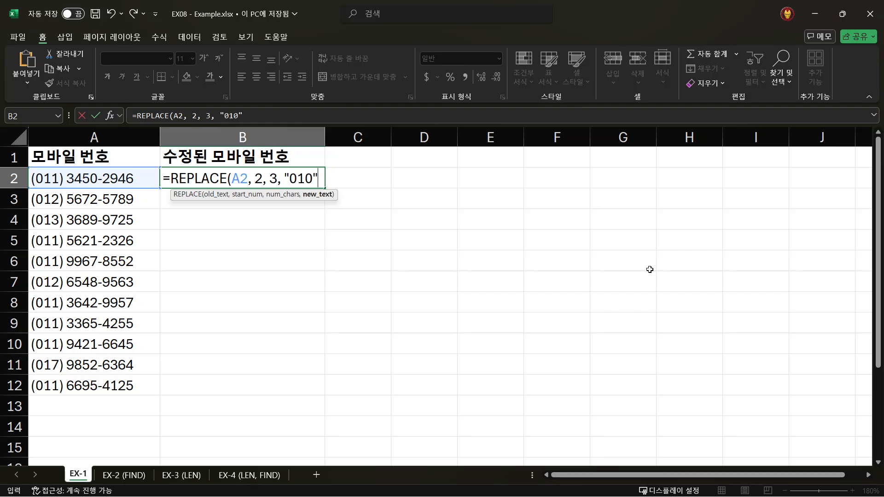
text())
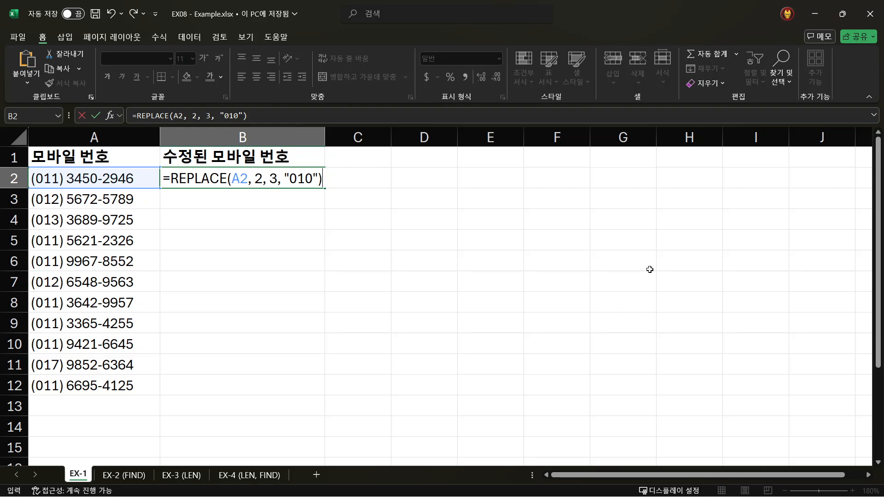
click(193, 116)
mouse_move(211, 115)
mouse_down()
mouse_move(203, 116)
mouse_move(228, 115)
mouse_move(220, 116)
mouse_up()
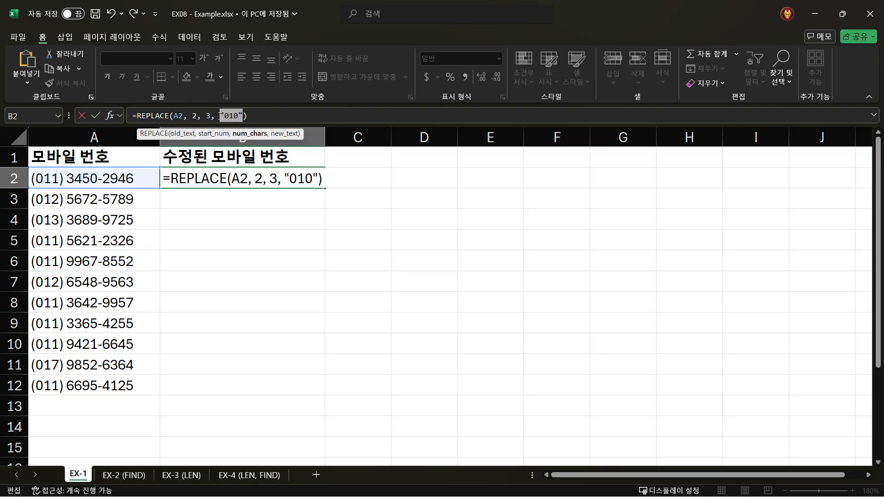
click(265, 115)
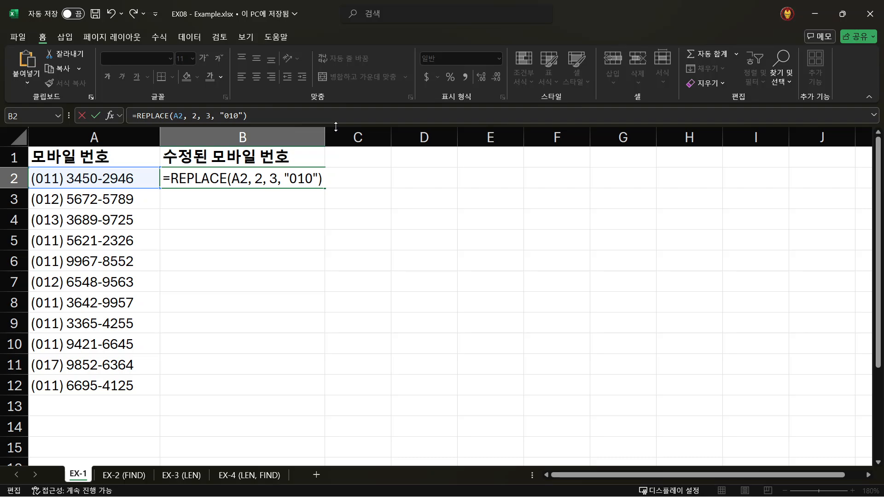
key(Return)
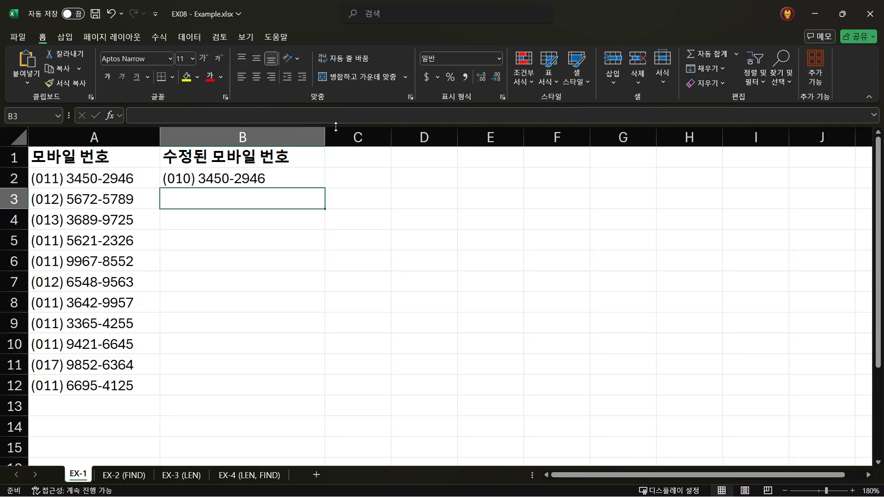
Copy the REPLACE formula from B2 down through B12.
click(284, 177)
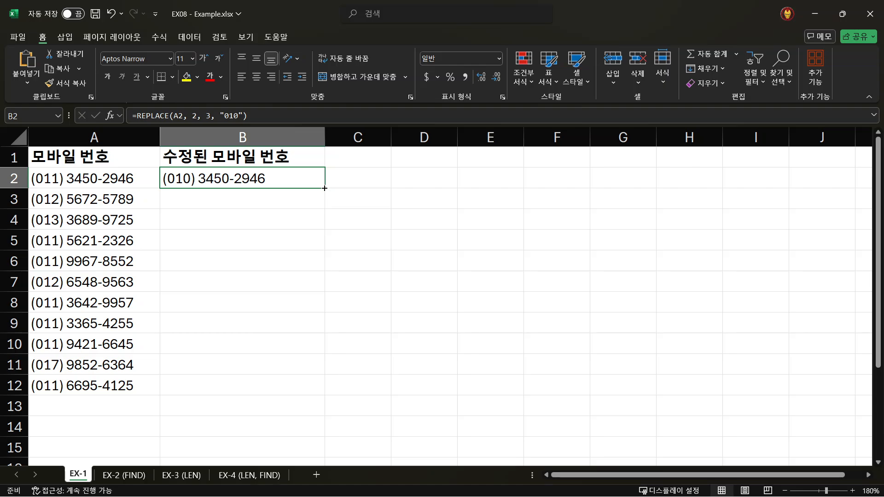
drag(325, 188, 280, 396)
click(202, 197)
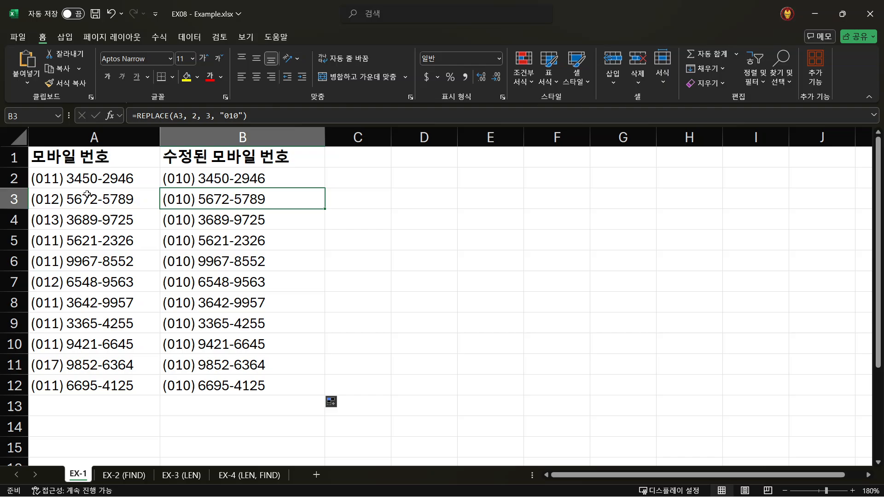
Compare the original mobile numbers in column A with the modified ones in column B for rows 3 and 4.
click(45, 203)
click(175, 202)
click(63, 223)
click(200, 223)
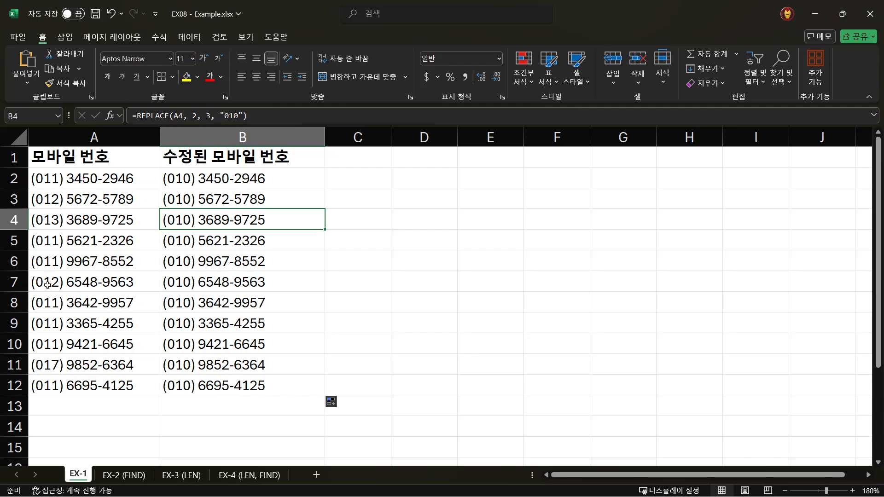
click(50, 155)
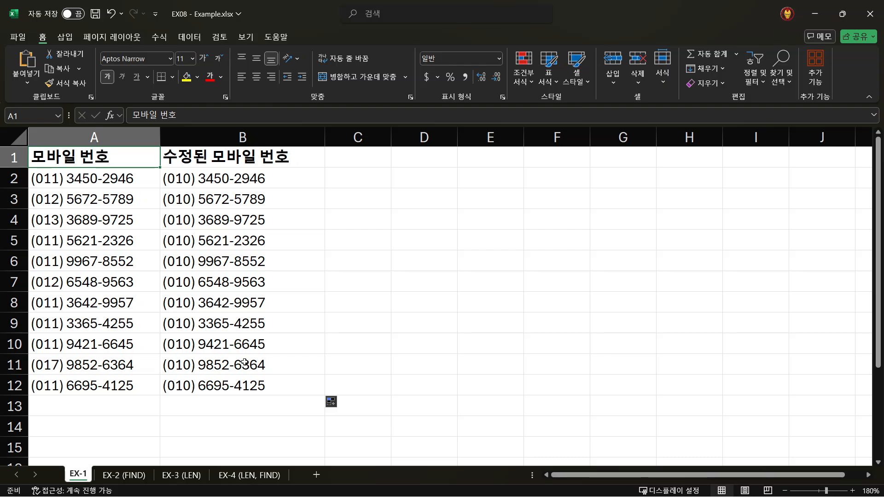
Open the EX-2 (FIND) sheet and examine the "_copy" part of the file name in A2.
click(128, 475)
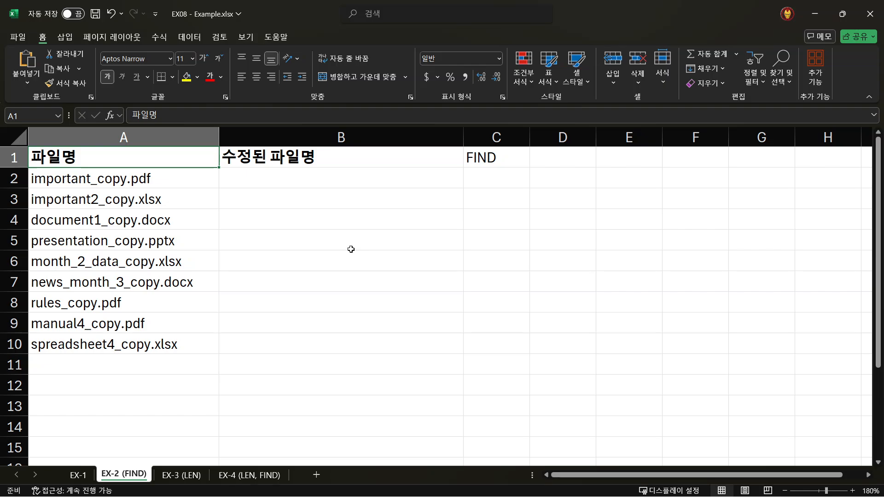
click(106, 179)
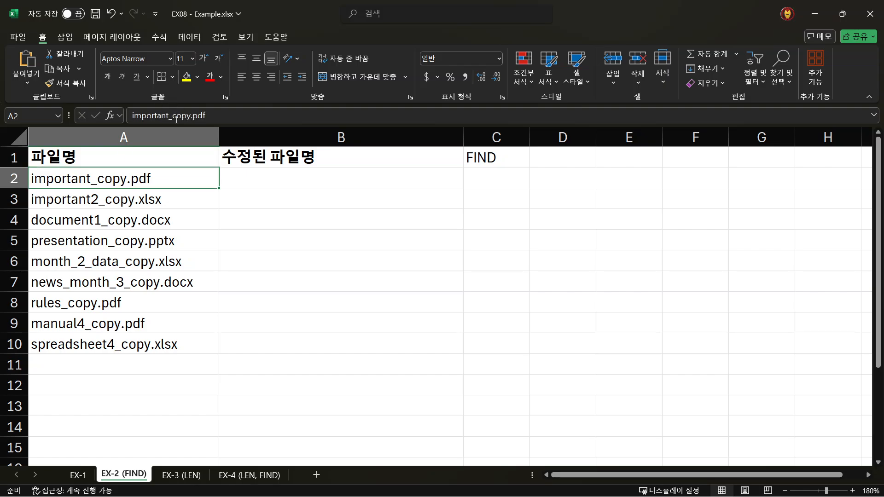
drag(191, 116, 168, 115)
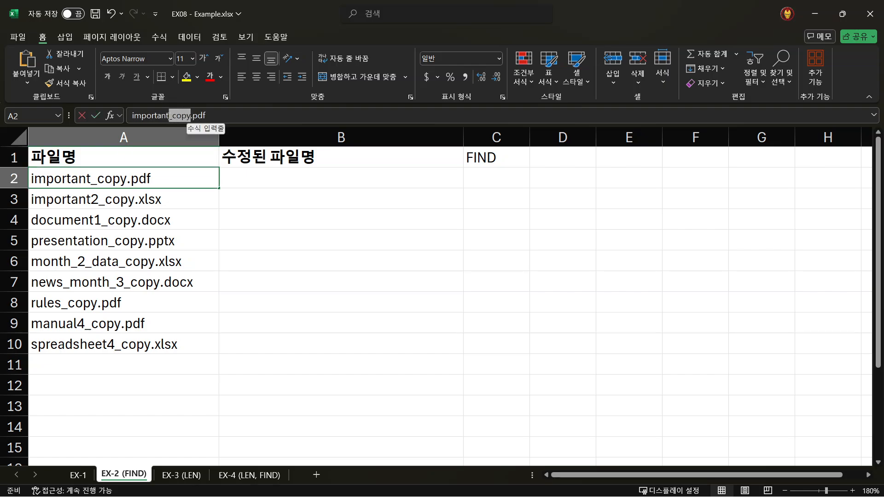
click(228, 113)
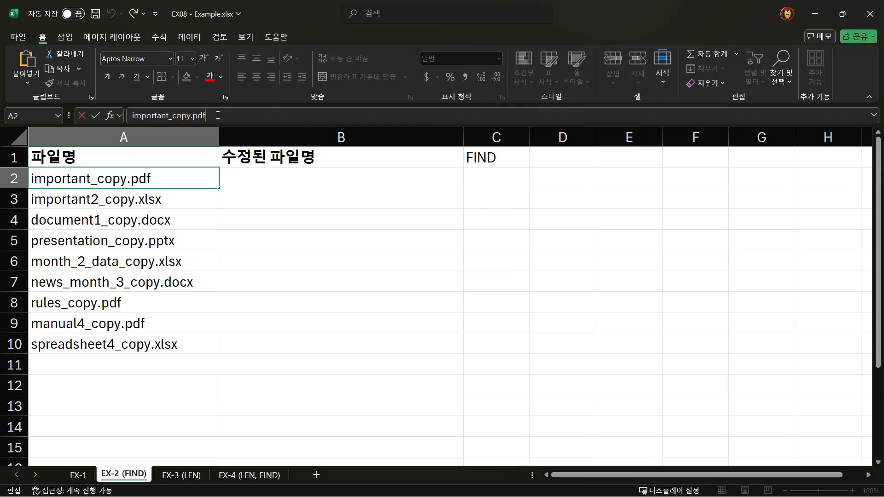
key(Escape)
click(136, 196)
click(136, 180)
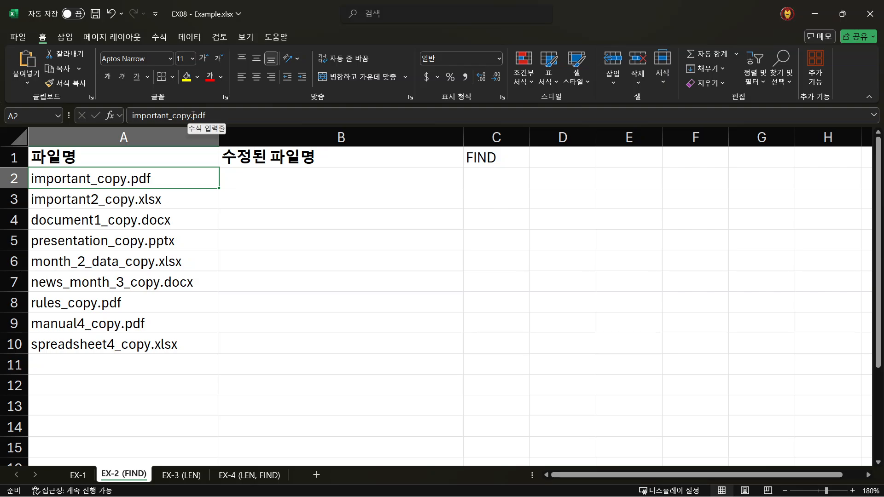
drag(192, 116, 166, 116)
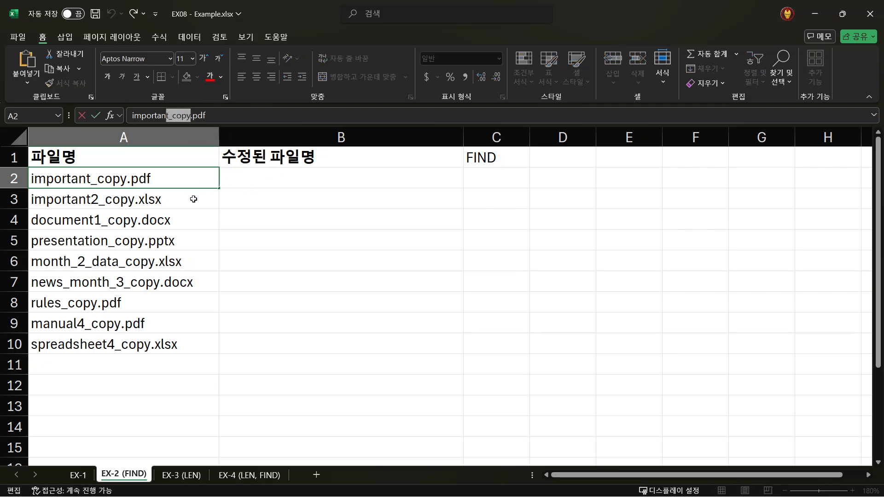
key(Escape)
click(159, 196)
click(156, 177)
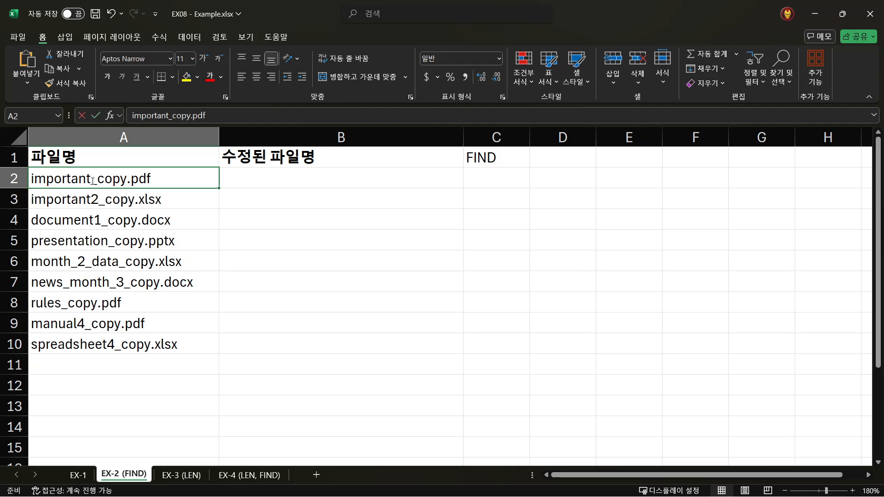
Examine where "_copy" starts in the file names in A2 through A6.
double_click(92, 179)
drag(97, 179, 128, 178)
key(Escape)
click(100, 201)
double_click(101, 201)
key(Escape)
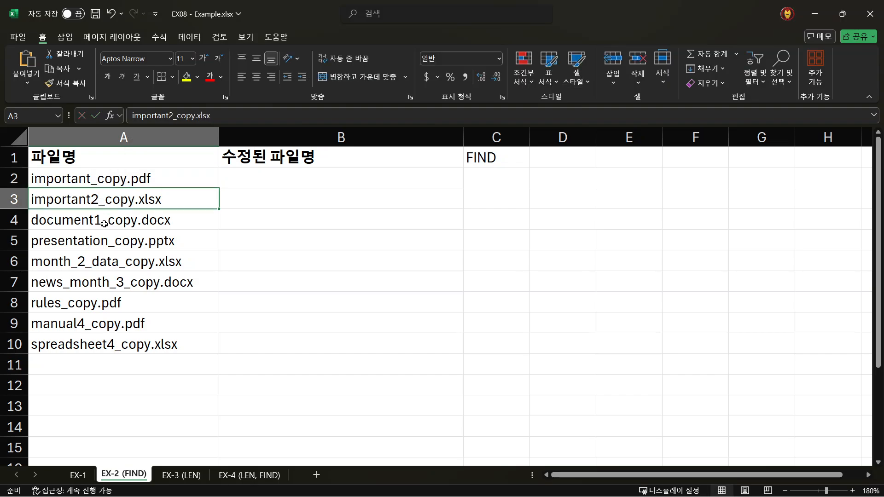
double_click(105, 222)
click(119, 241)
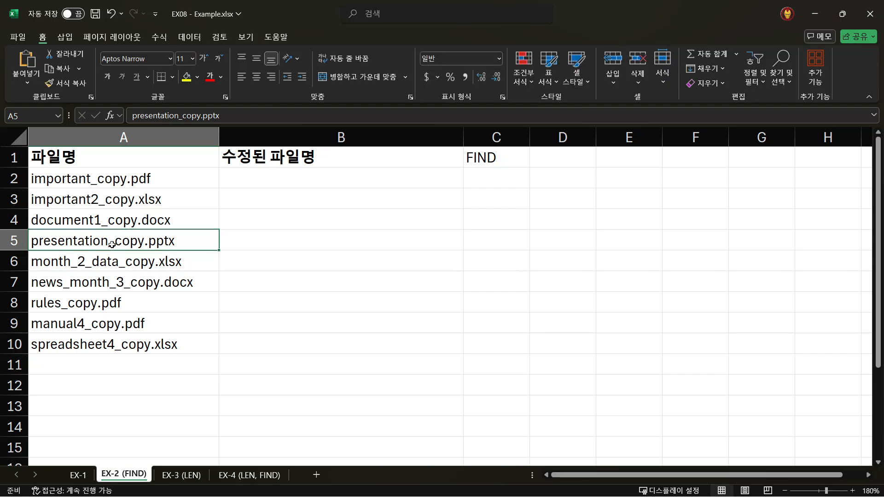
double_click(115, 240)
key(Escape)
click(123, 262)
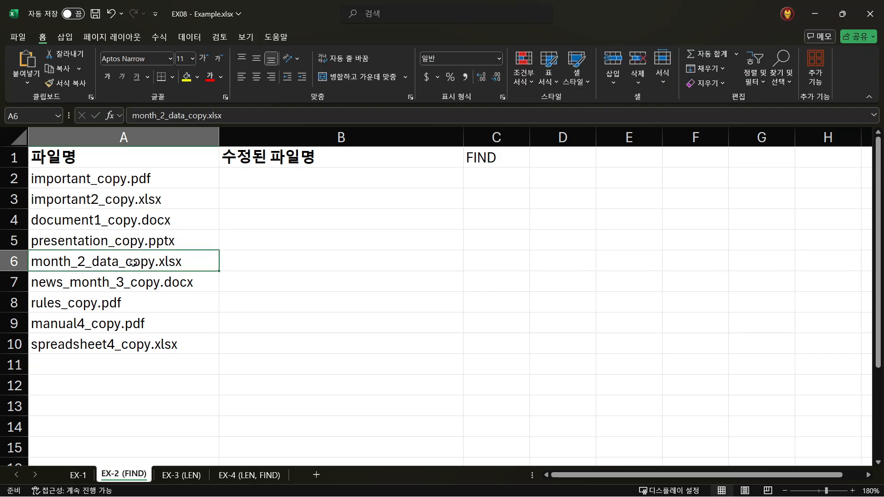
click(113, 181)
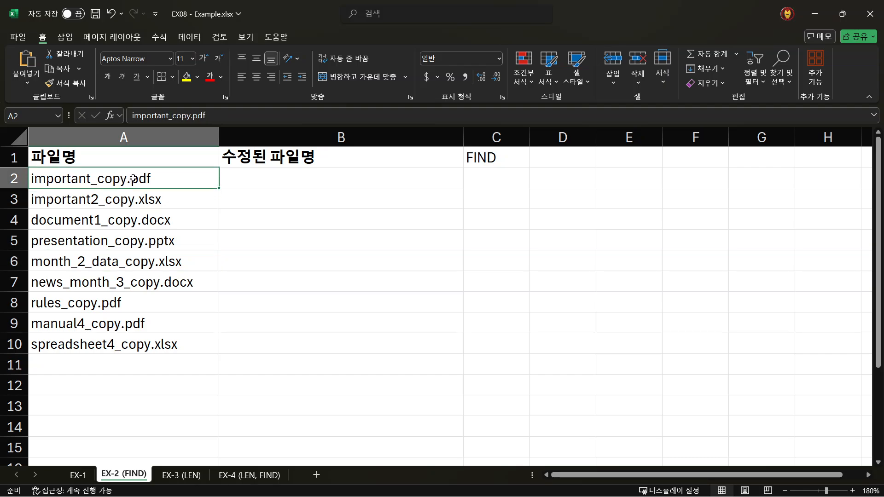
Review the FIND heading in C1 against the underscore's position in the A2 file name.
click(133, 164)
click(487, 157)
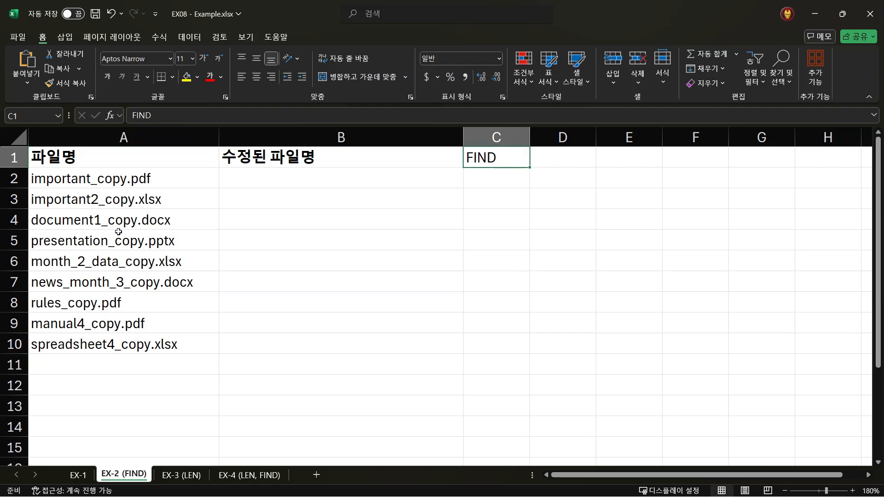
click(114, 181)
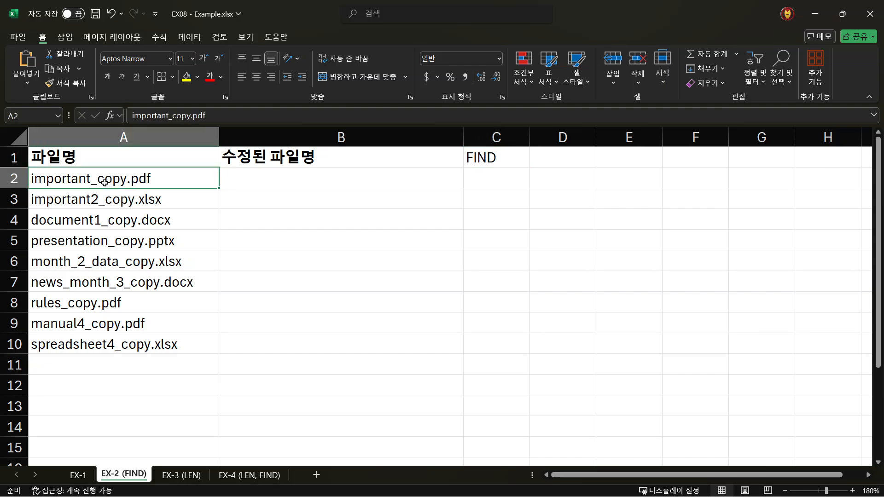
click(509, 158)
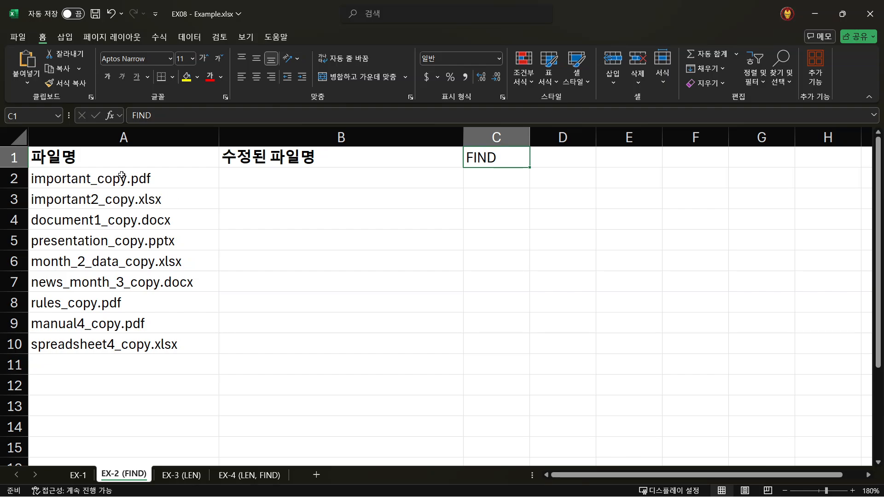
double_click(92, 179)
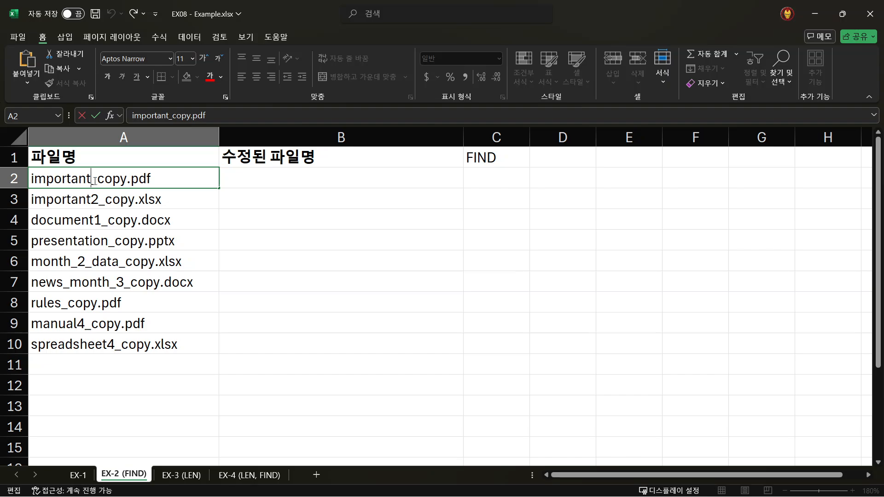
drag(98, 180, 91, 180)
key(Escape)
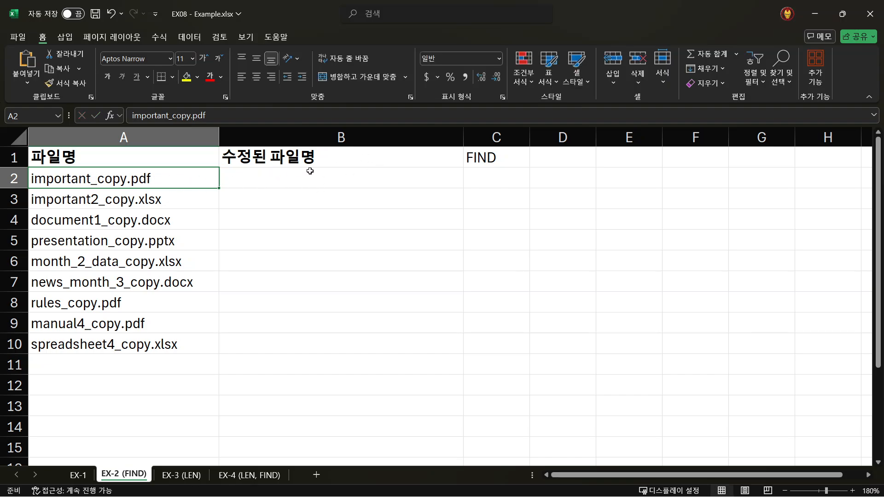
Start a REPLACE formula in B2 with the file name in A2 as the old text.
click(265, 177)
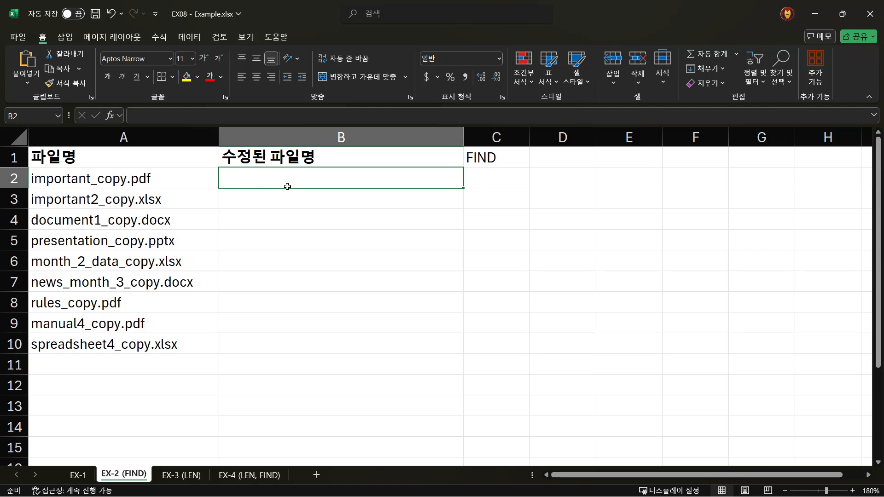
text(=)
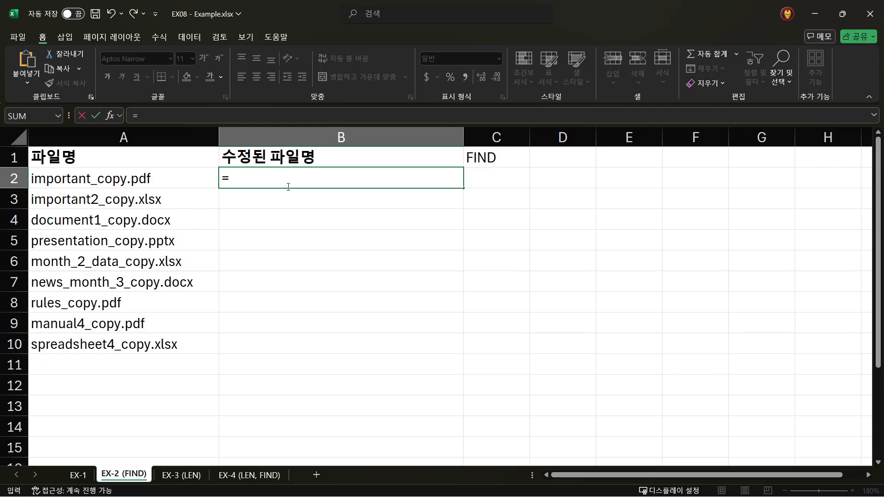
text(rep)
key(Tab)
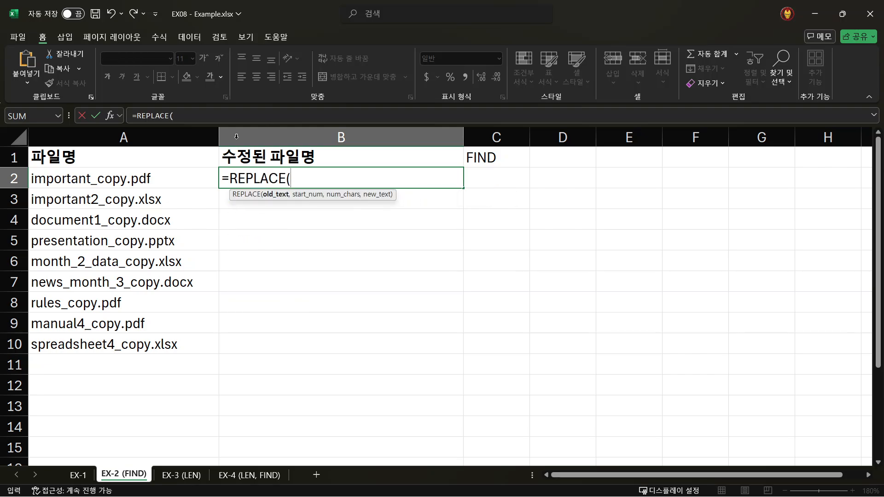
click(89, 180)
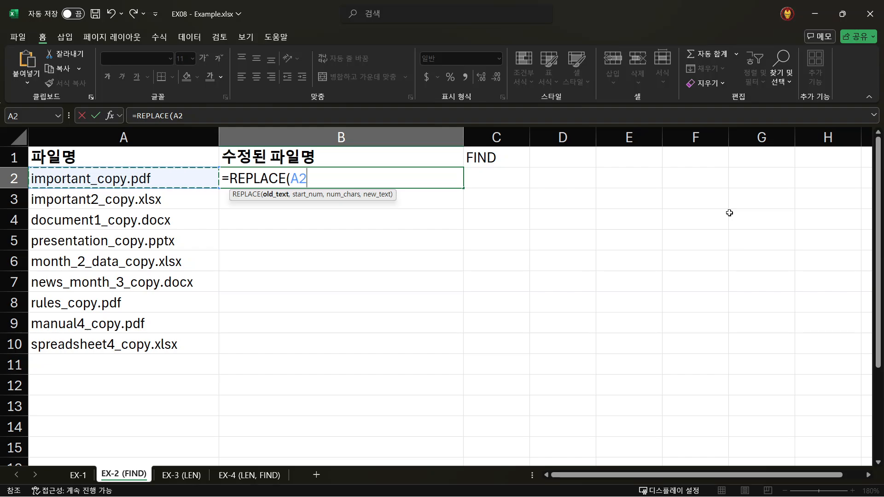
text(,)
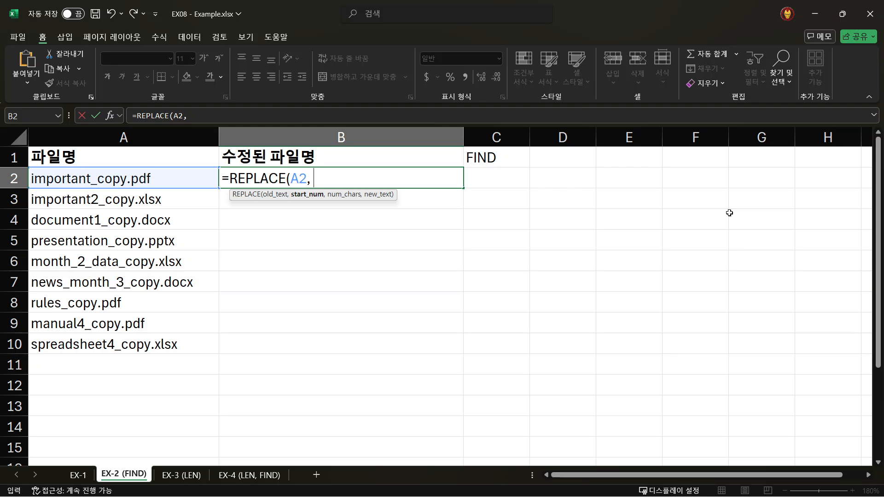
Nest a FIND function as REPLACE's start position, with "_copy" as the text to find.
text( FIND)
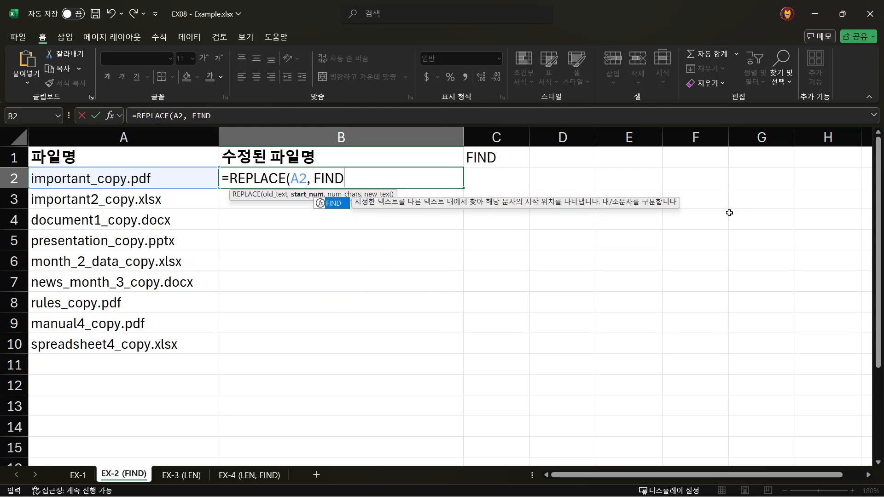
text(()
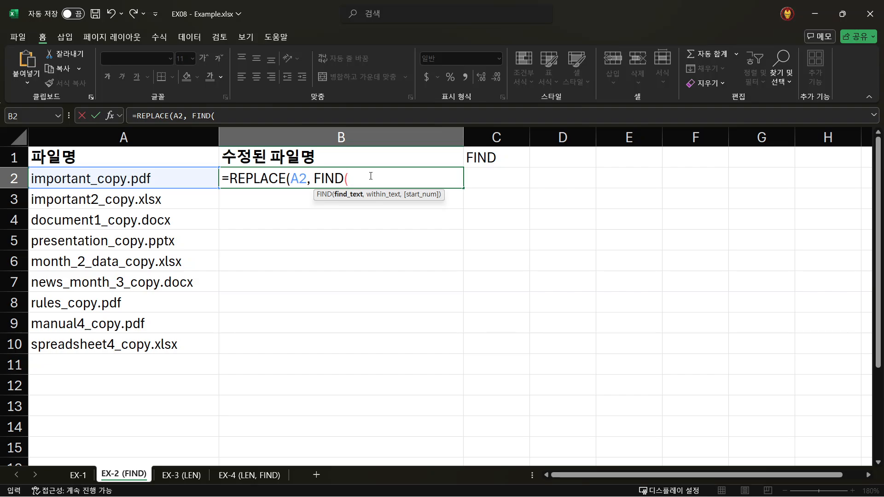
text("_)
text(copy")
drag(315, 178, 402, 176)
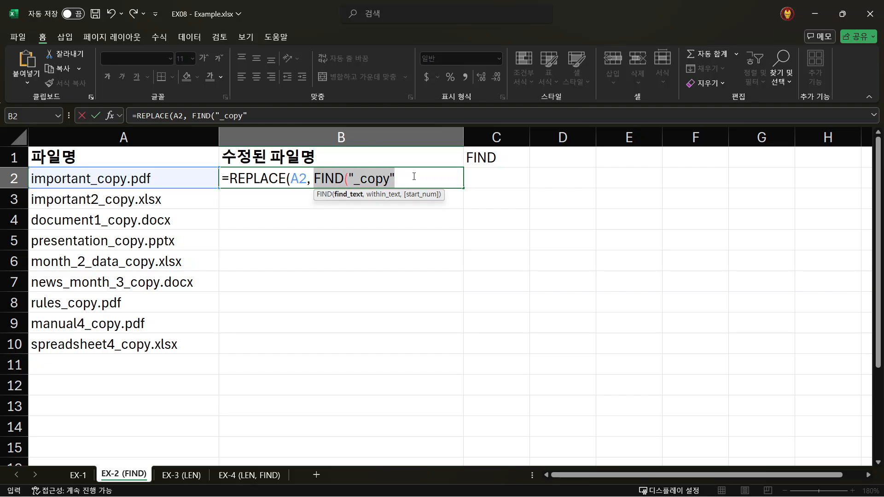
click(405, 180)
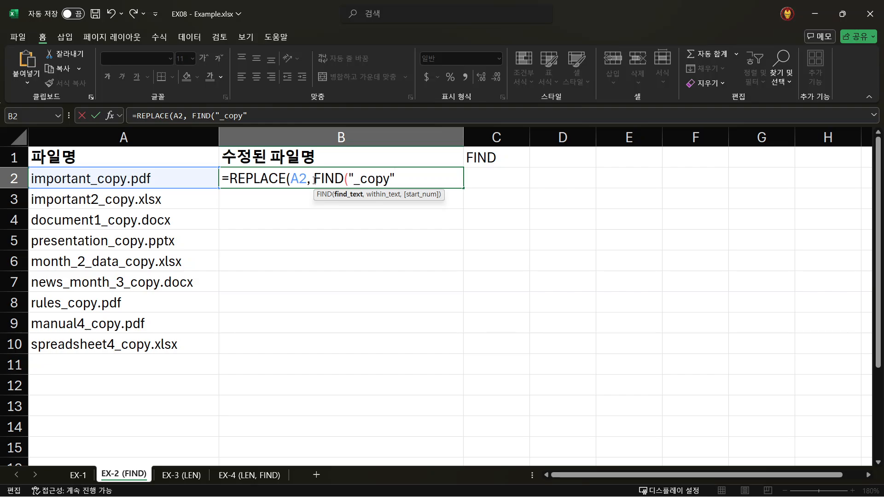
drag(315, 180, 229, 179)
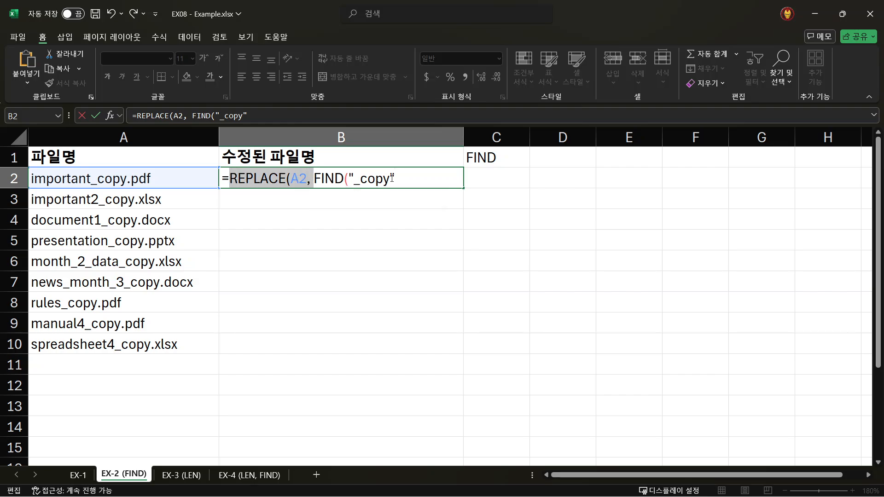
drag(405, 180, 315, 180)
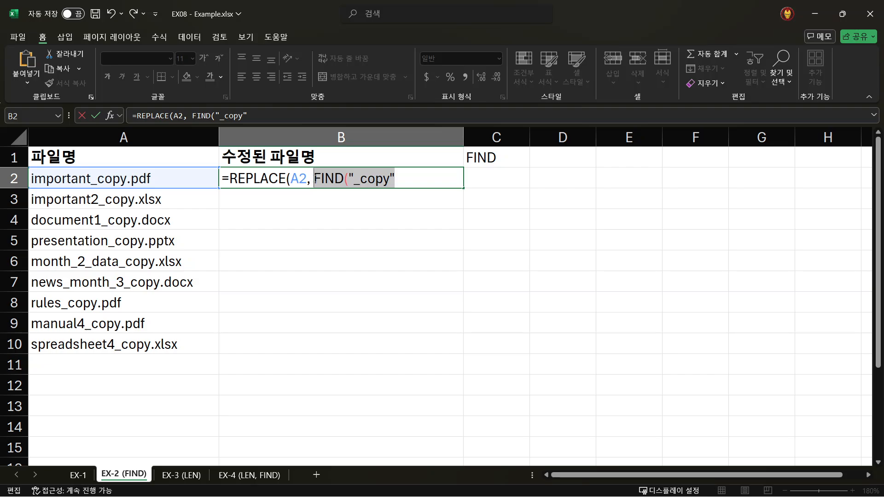
click(402, 177)
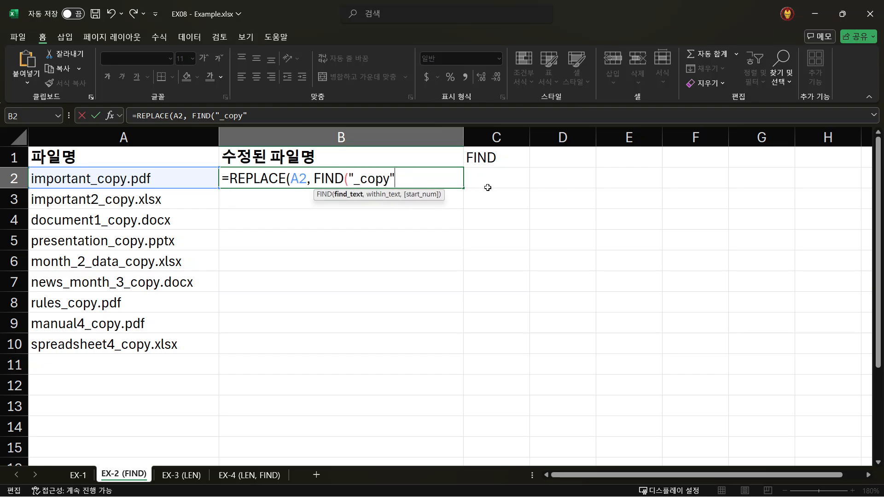
Complete the nested FIND function with A2 as the text to search within.
text(,)
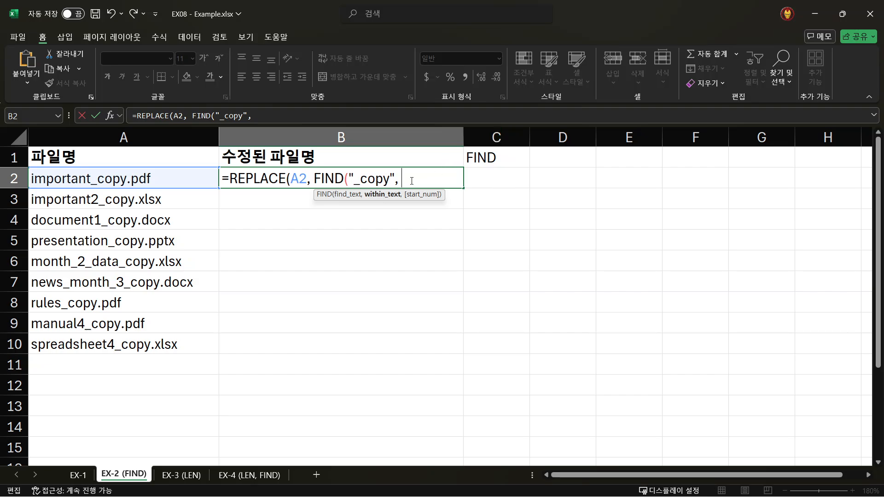
click(103, 179)
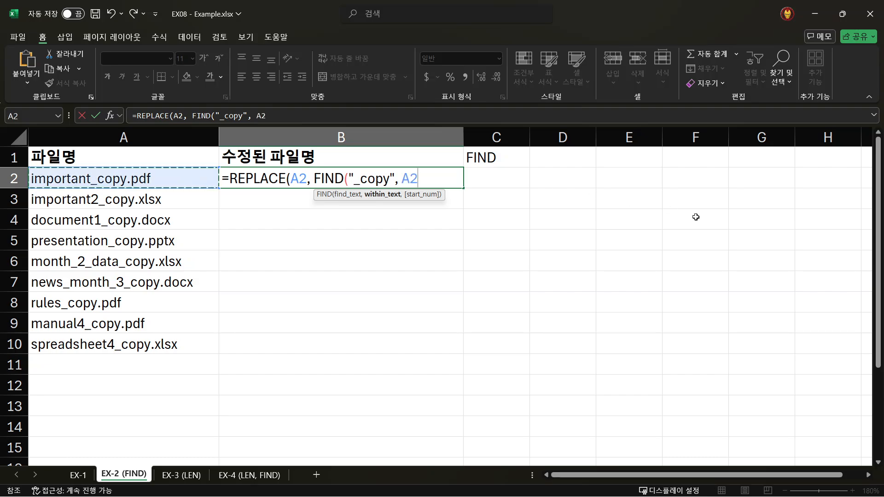
text())
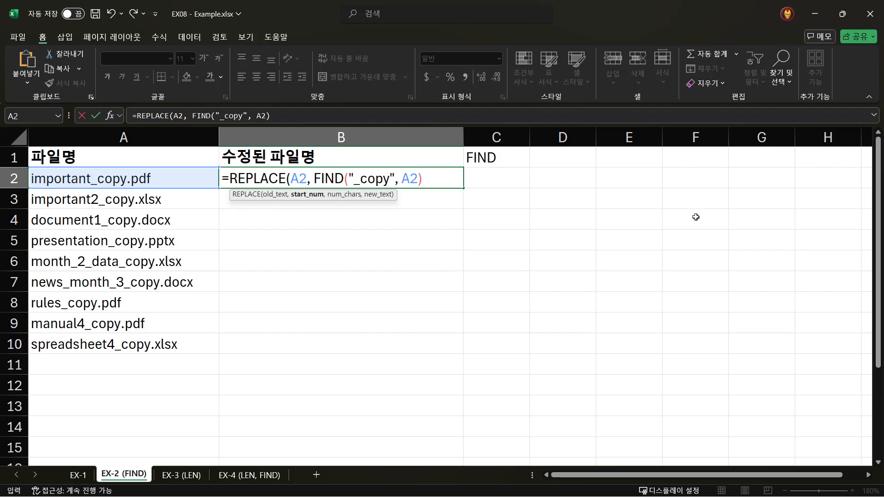
drag(422, 179, 314, 180)
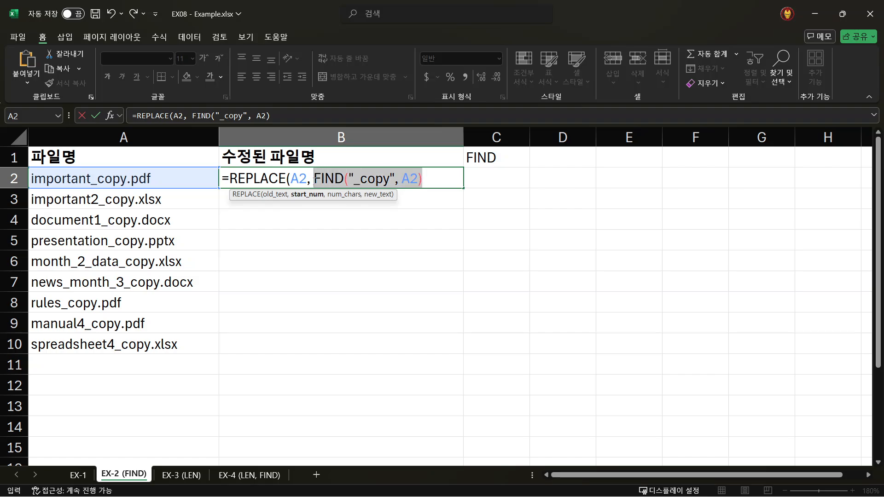
click(429, 180)
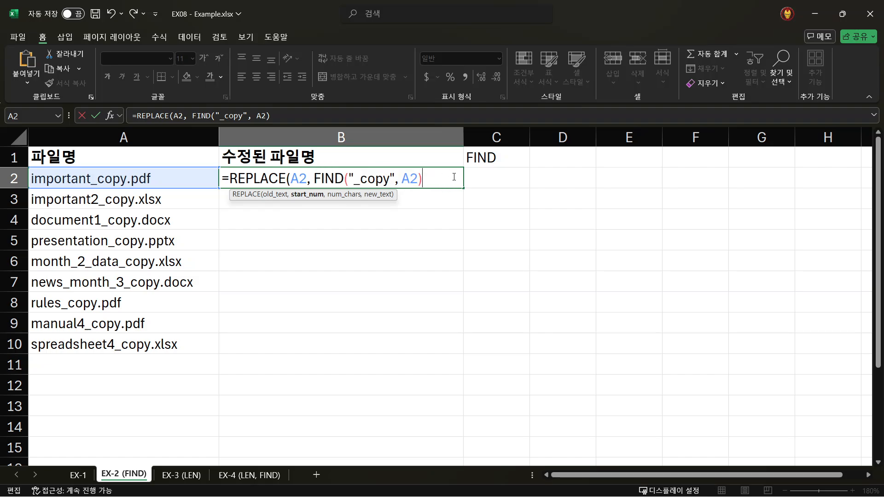
Set REPLACE to substitute 5 characters with empty text "" and close the formula's parenthesis.
text(,)
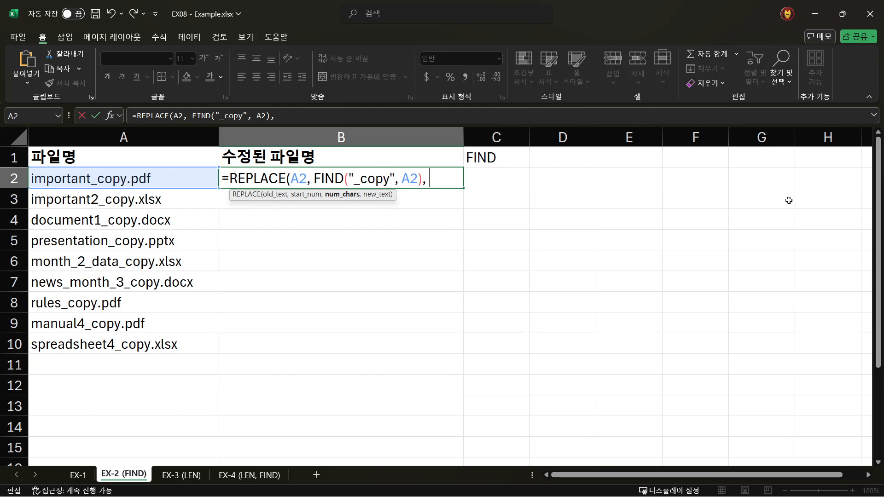
text(5,)
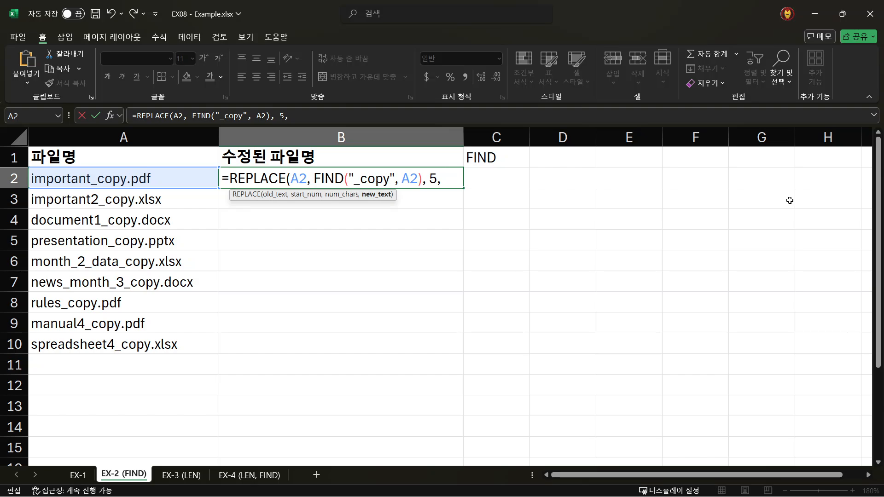
text(""))
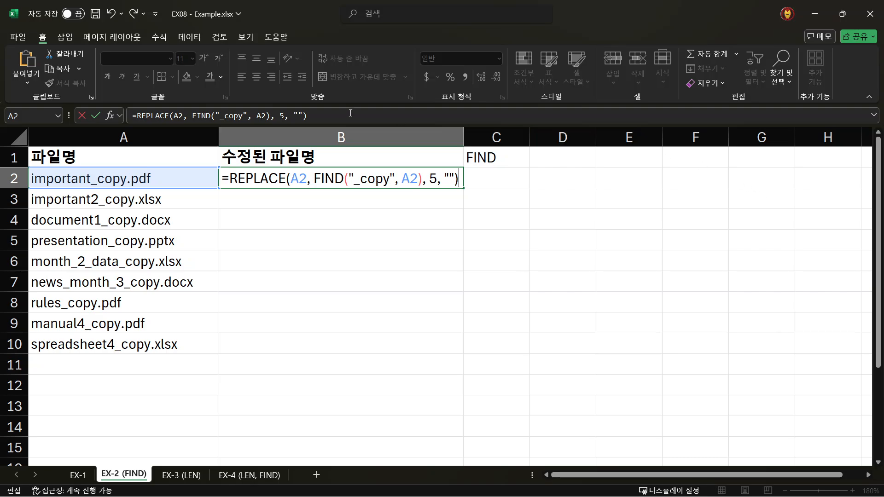
Review each REPLACE argument in the B2 formula: A2, FIND("_copy", A2), 5 and "".
double_click(151, 116)
double_click(178, 116)
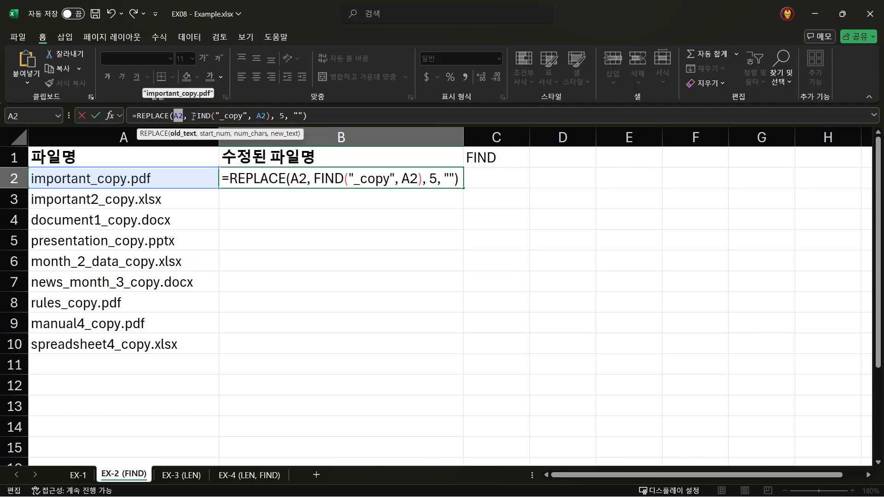
drag(192, 116, 271, 116)
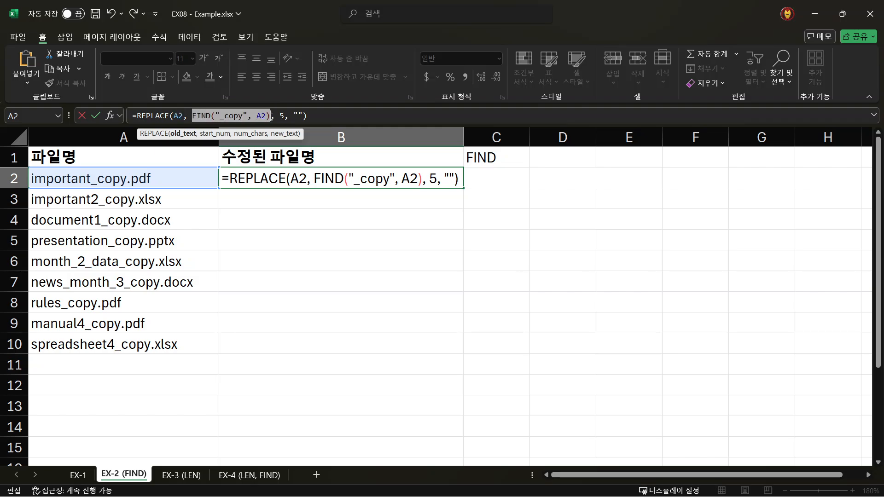
click(271, 116)
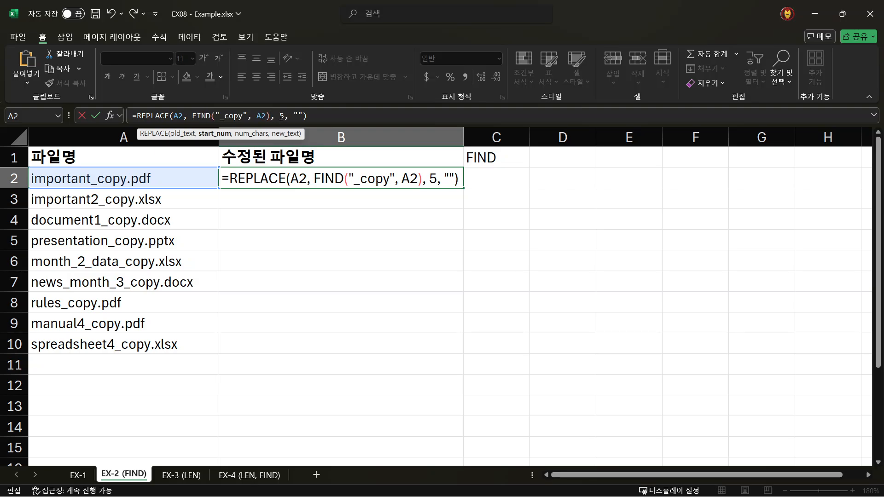
click(282, 116)
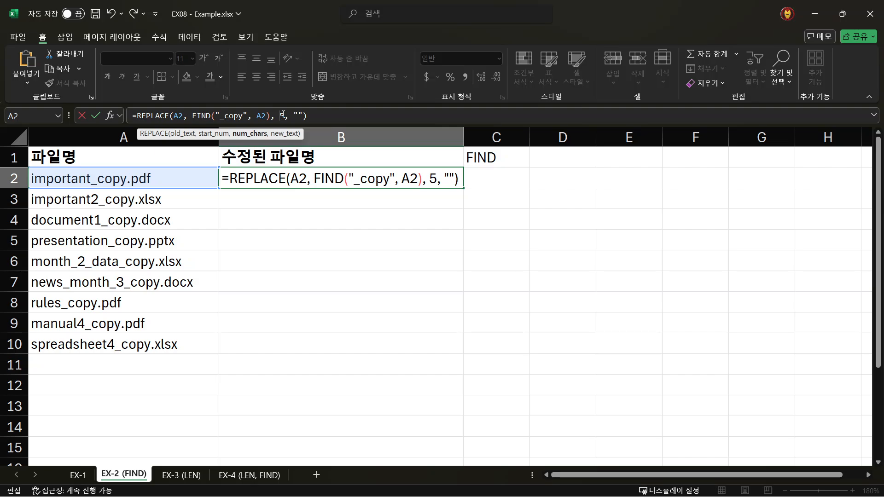
double_click(282, 116)
drag(304, 114, 289, 115)
click(318, 114)
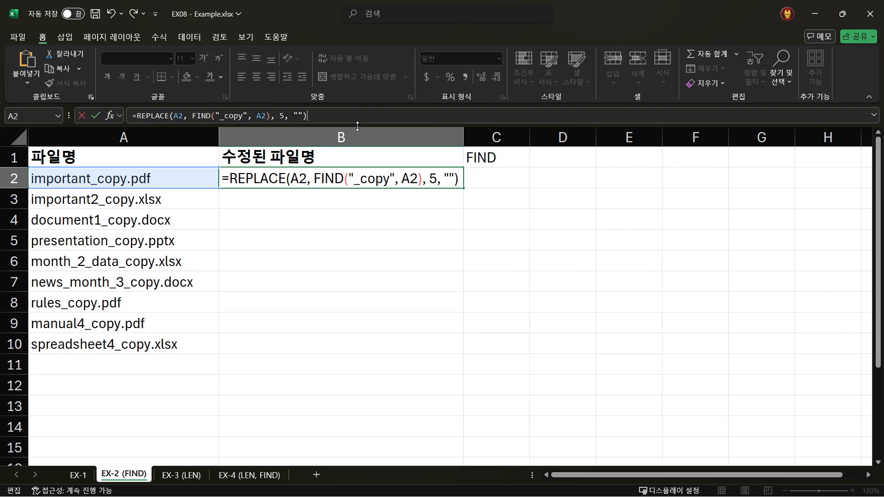
Commit the REPLACE formula in B2 and fill it down through B10.
key(Return)
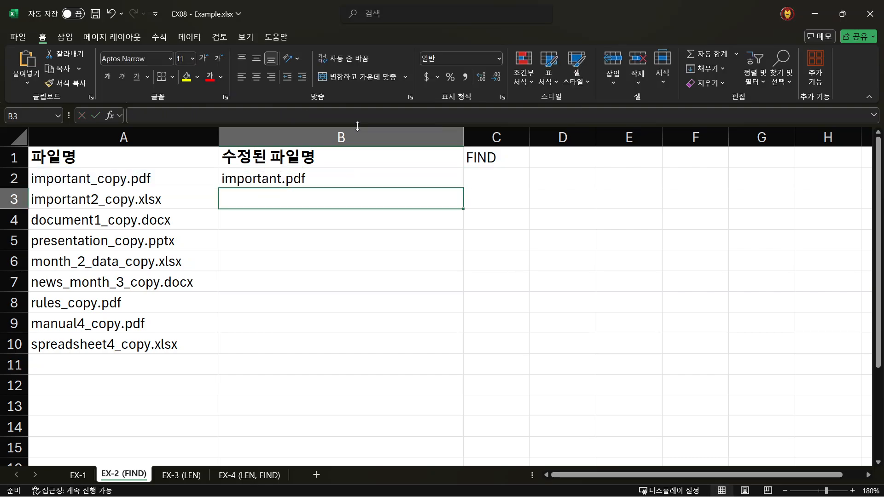
click(346, 184)
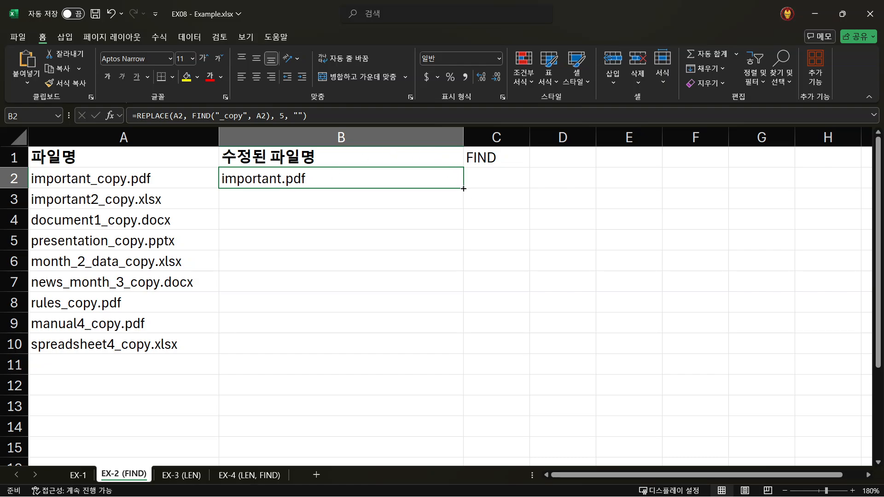
drag(464, 188, 444, 352)
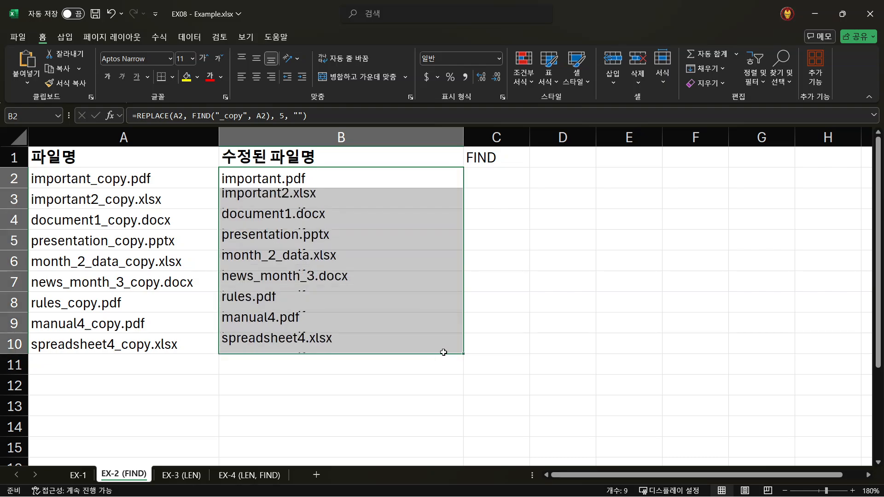
Examine the modified file names and their formulas in B3 through B10.
click(361, 188)
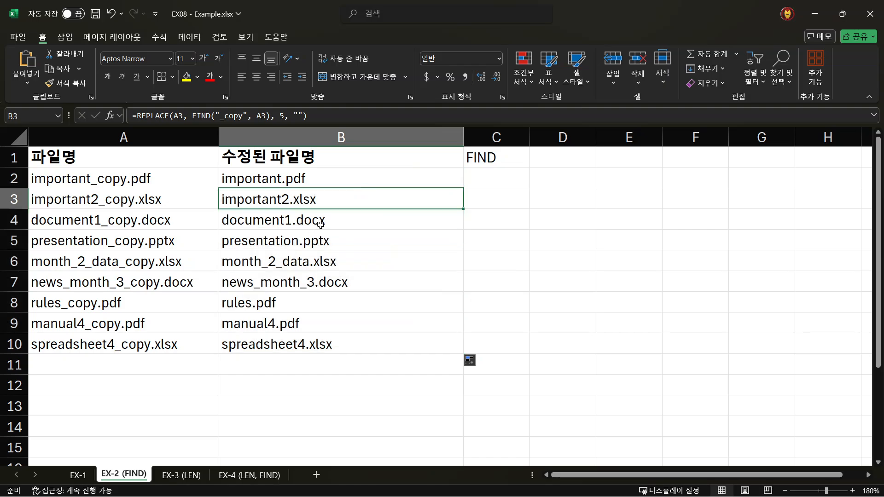
click(309, 226)
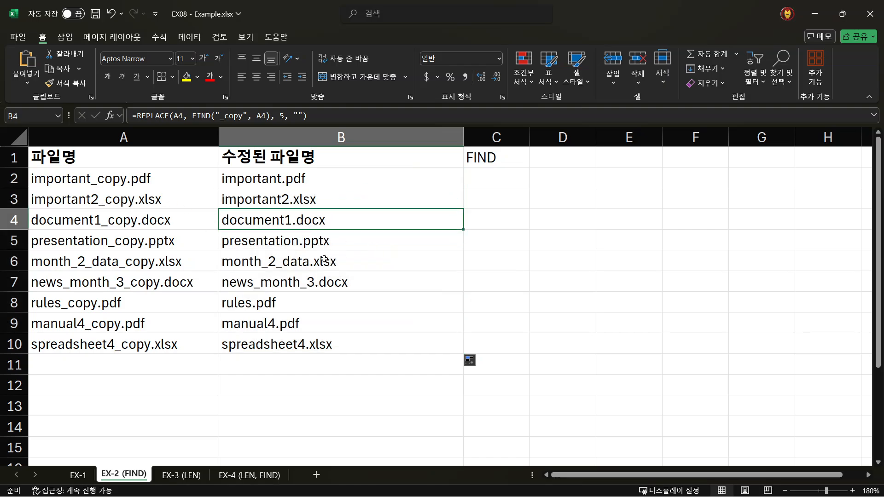
click(334, 245)
click(333, 267)
click(367, 290)
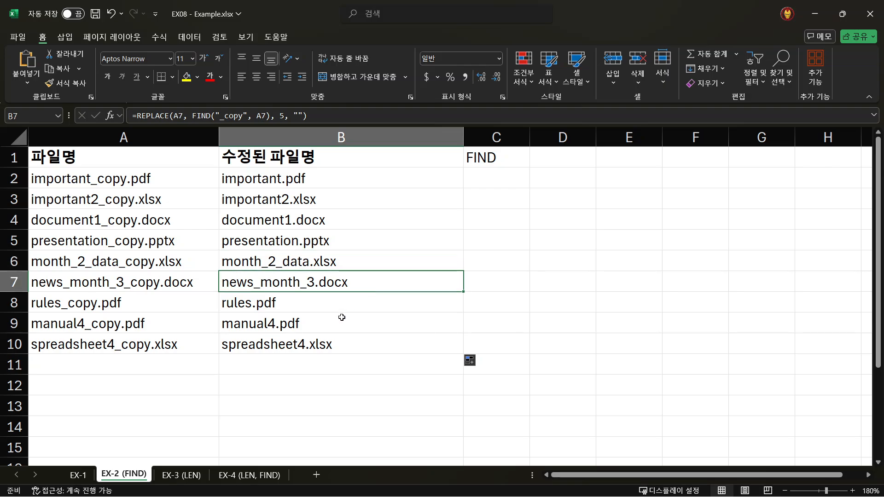
click(343, 307)
click(356, 327)
click(363, 345)
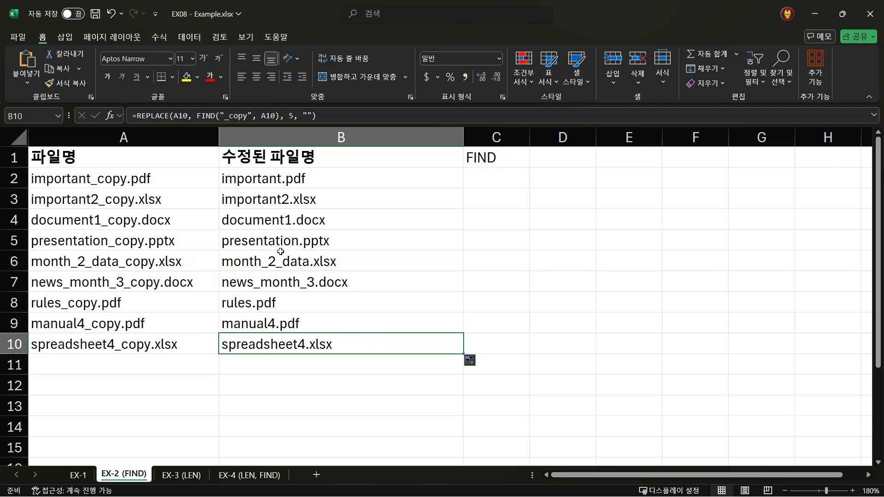
Compare the modified file name column with the original one and review the formula in B2.
click(298, 152)
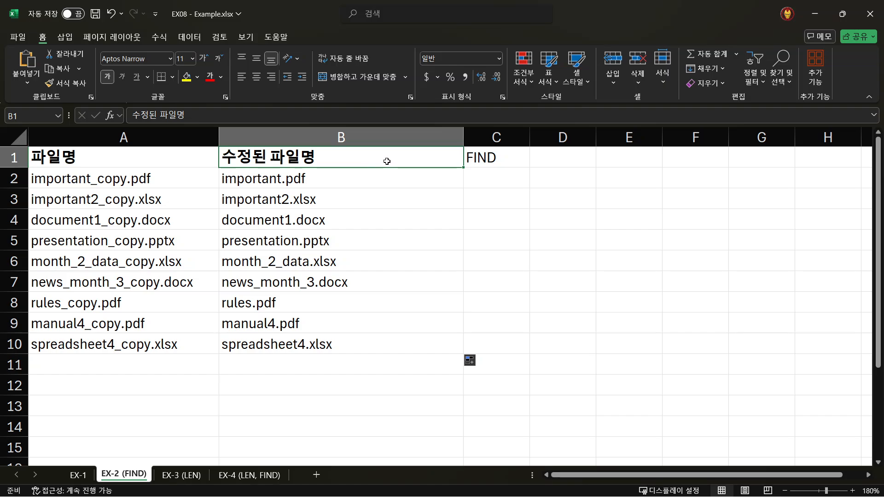
click(72, 159)
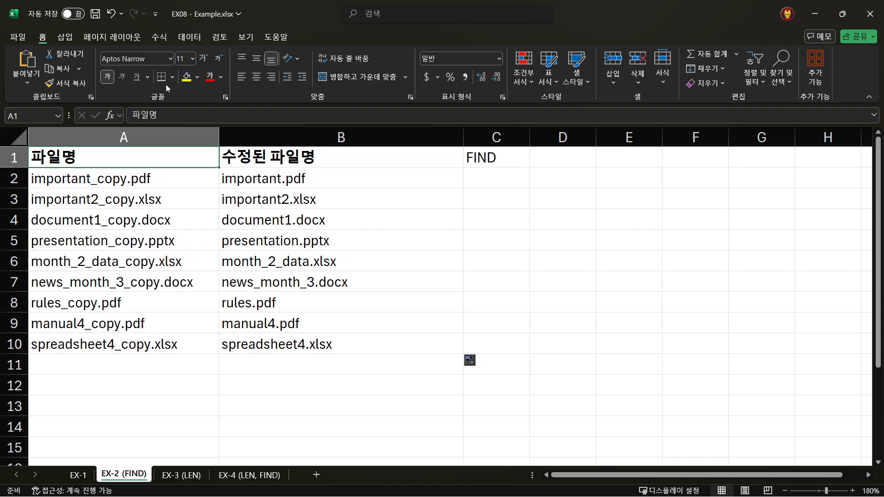
click(299, 178)
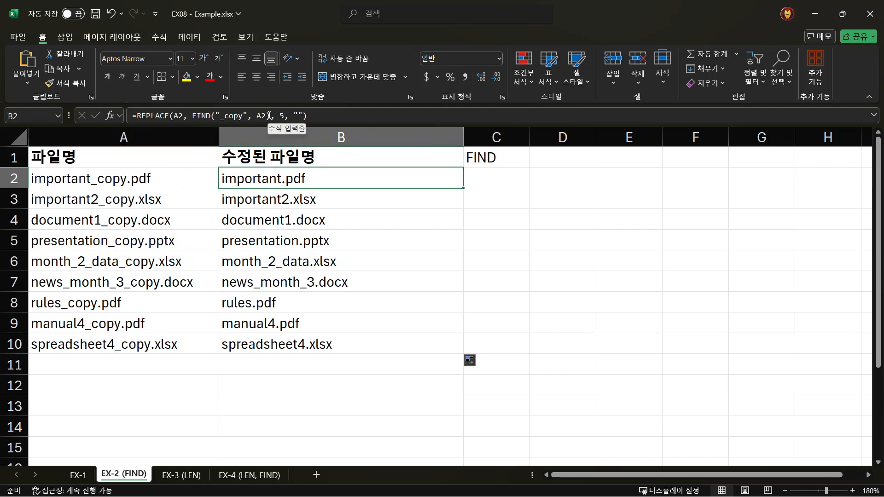
Review the FIND("_copy", A2) argument in the B2 formula without changing it, and return to cell A1.
click(185, 113)
drag(185, 113, 190, 115)
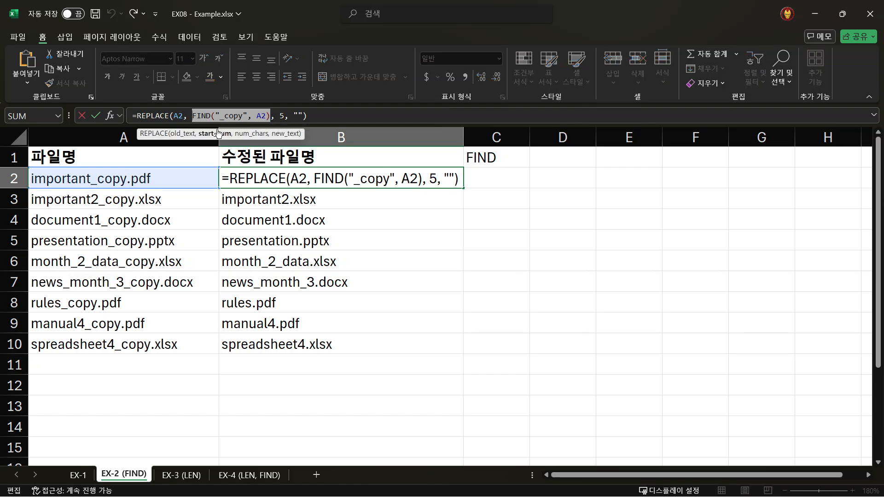
key(Escape)
key(ctrl+Home)
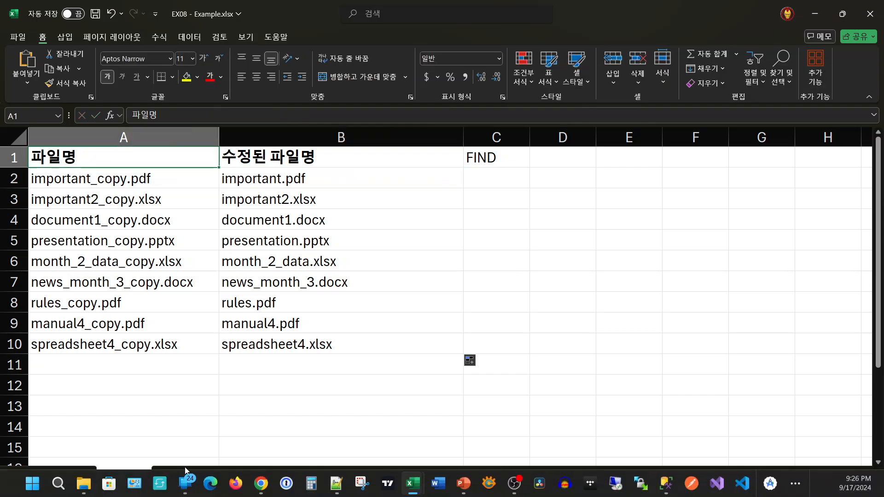
Open the EX-3 (LEN) sheet and examine each part of the LEN = LENGTH note in D1.
click(170, 477)
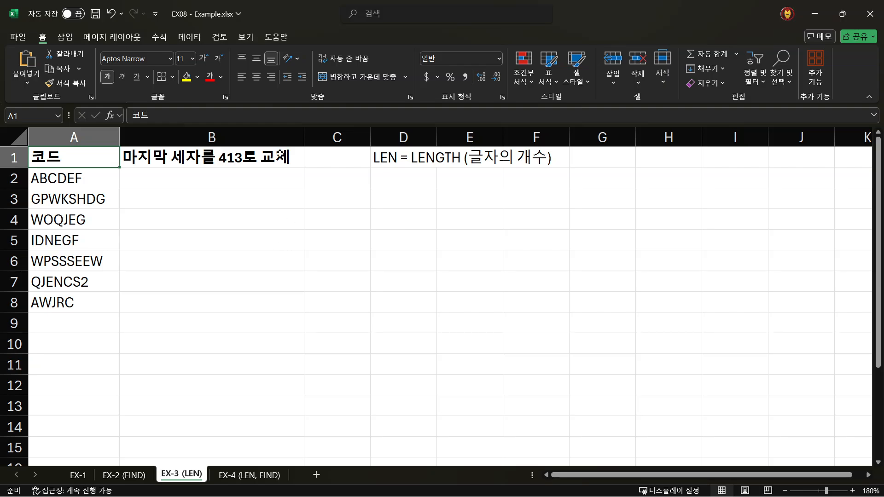
click(405, 160)
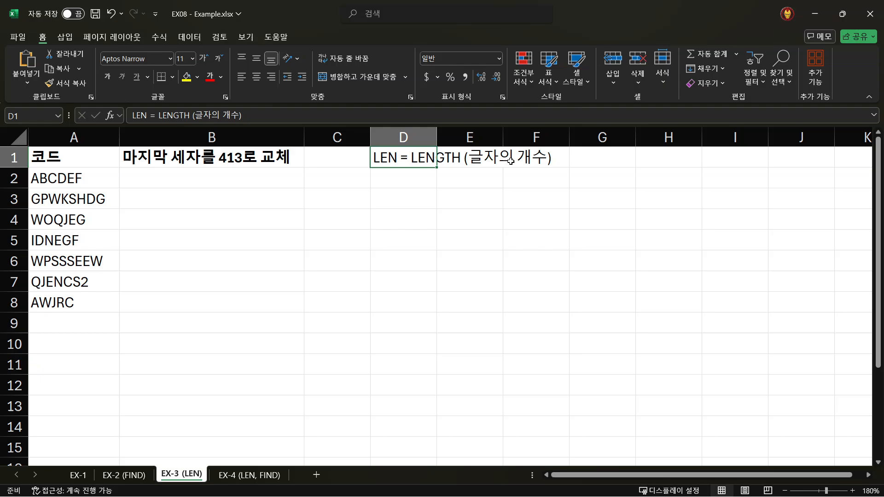
double_click(141, 116)
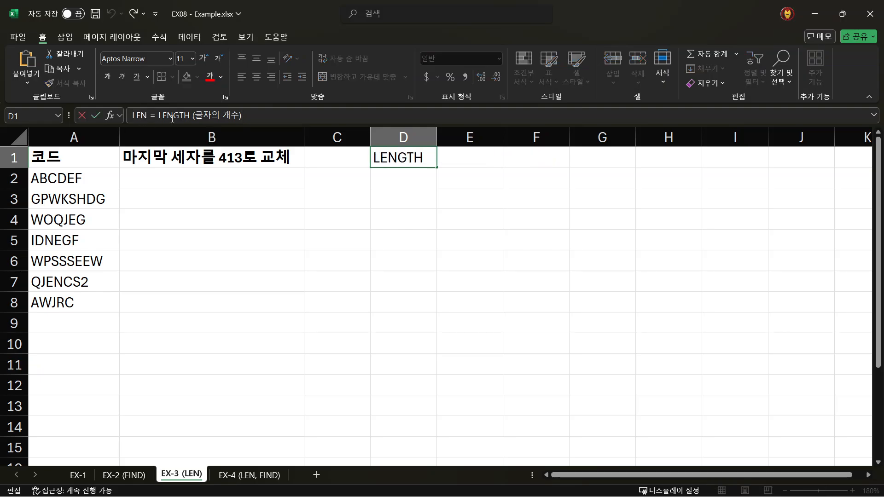
double_click(174, 115)
key(Escape)
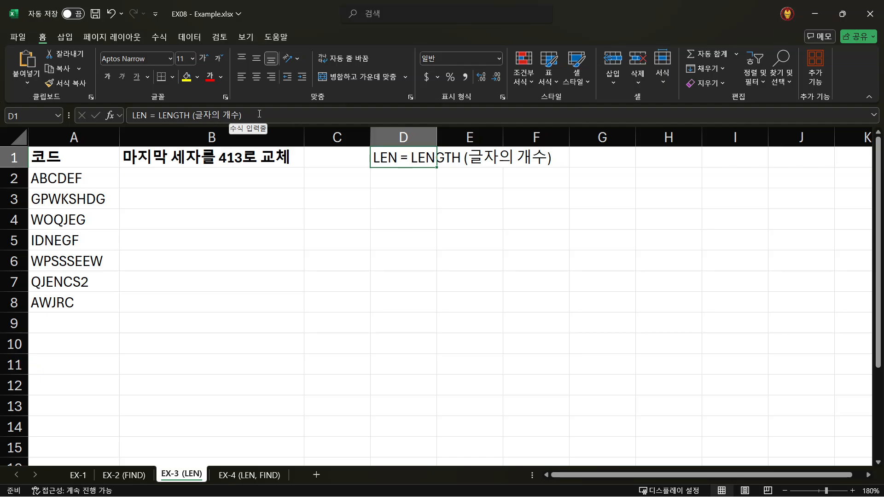
drag(242, 115, 189, 115)
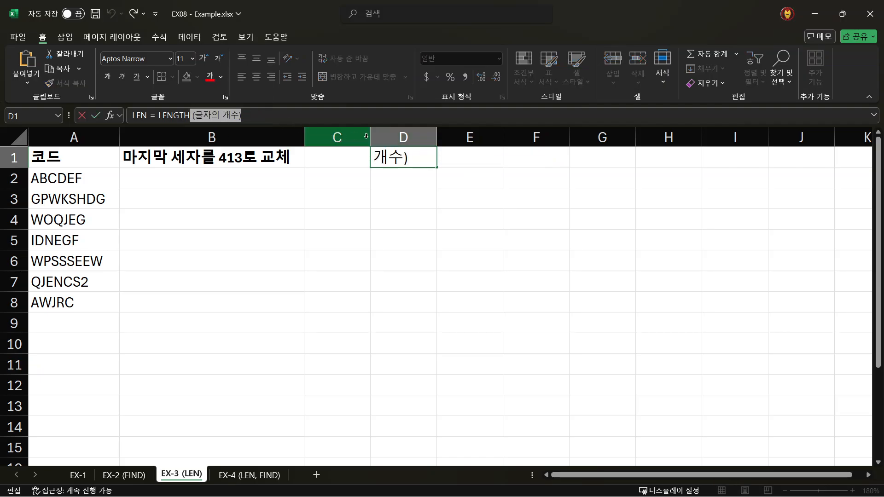
key(Return)
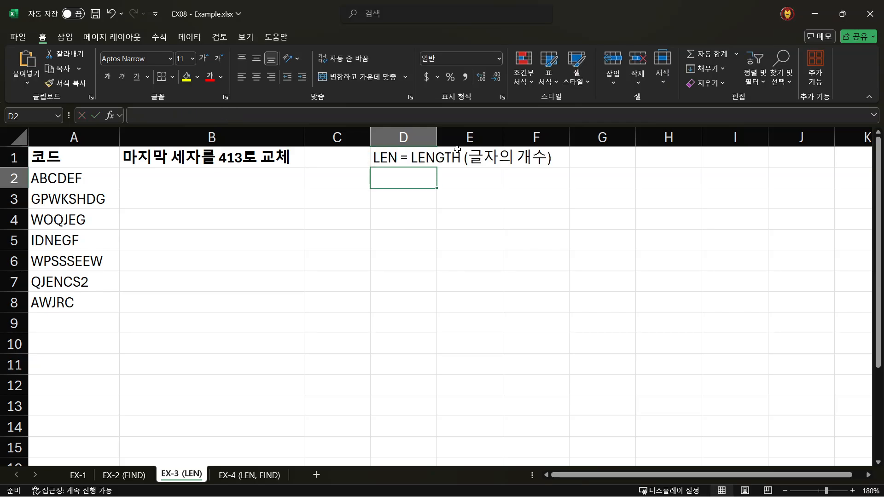
Start a REPLACE formula in B2 with A2 as the old text argument.
key(Left)
key(Left)
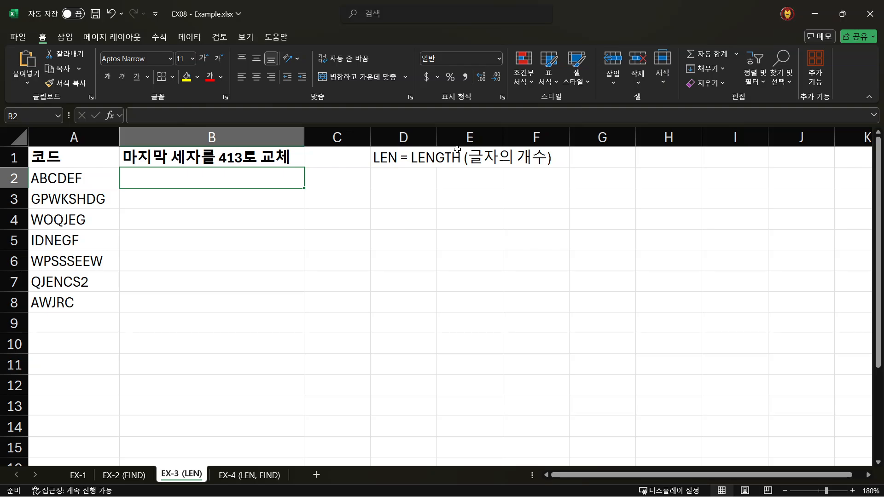
text(=reppla)
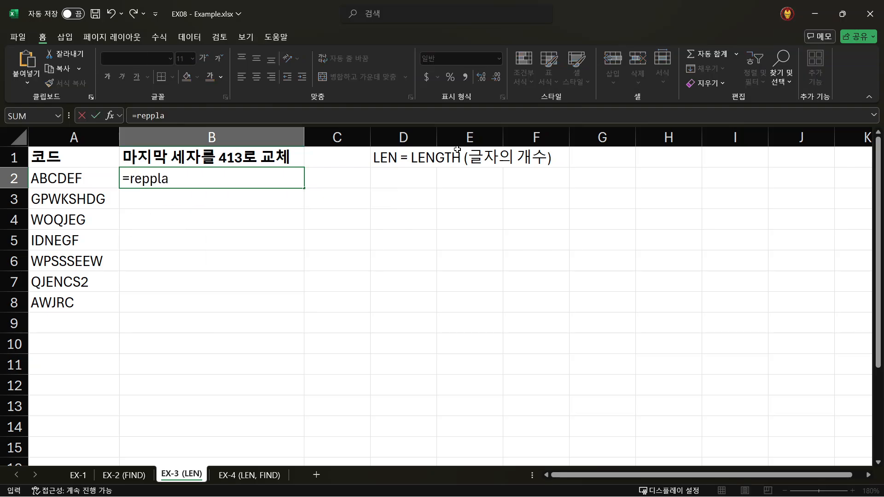
key(BackSpace)
key(BackSpace)
key(BackSpace)
text(ac)
key(BackSpace)
key(BackSpace)
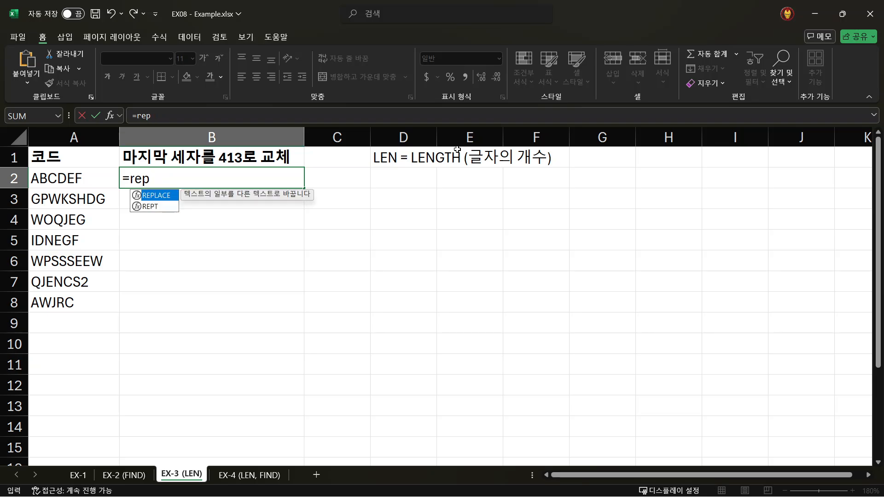
text(la)
key(Tab)
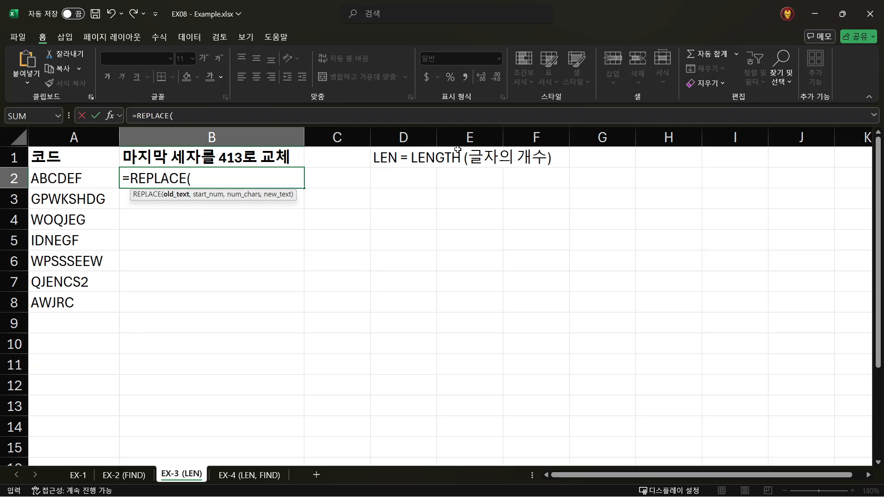
click(63, 178)
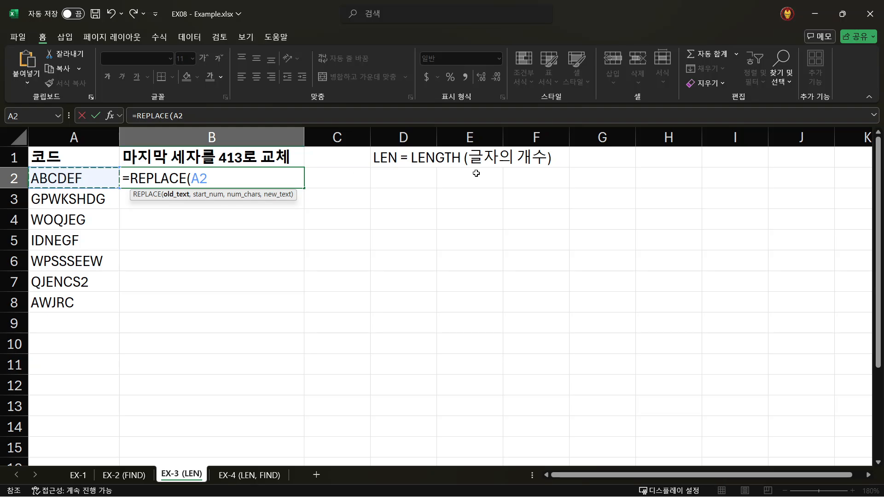
text(,)
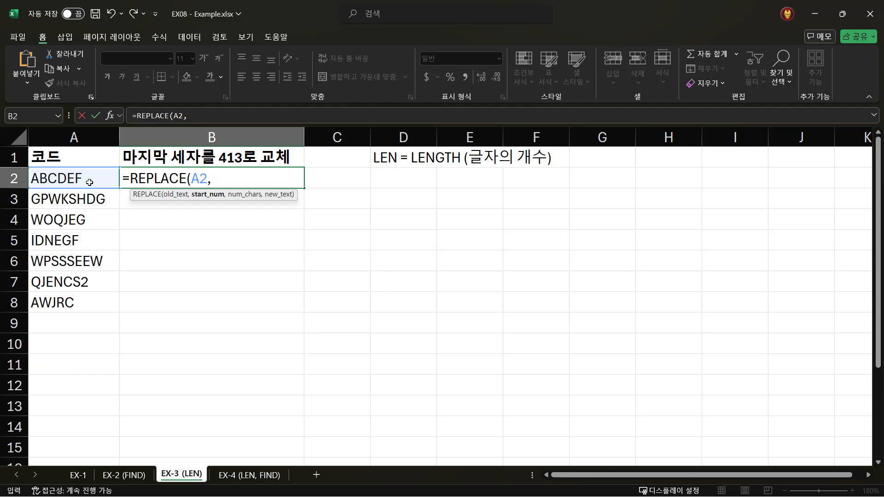
Complete the B2 formula with LEN(A2) - 2 as start number, 3 as character count and "413" as new text.
click(215, 116)
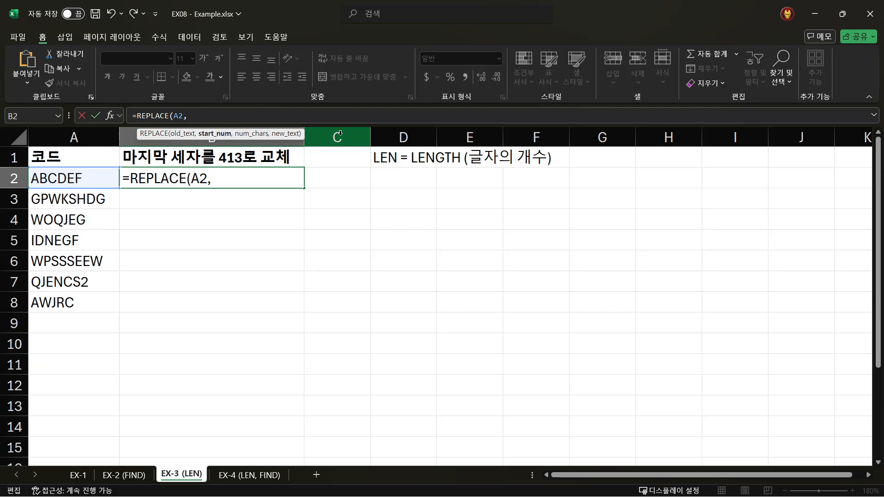
text(LEN()
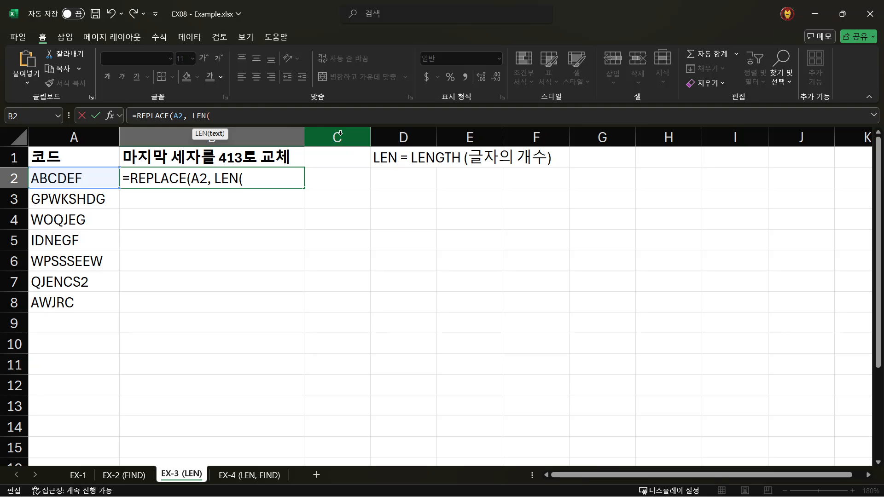
click(58, 179)
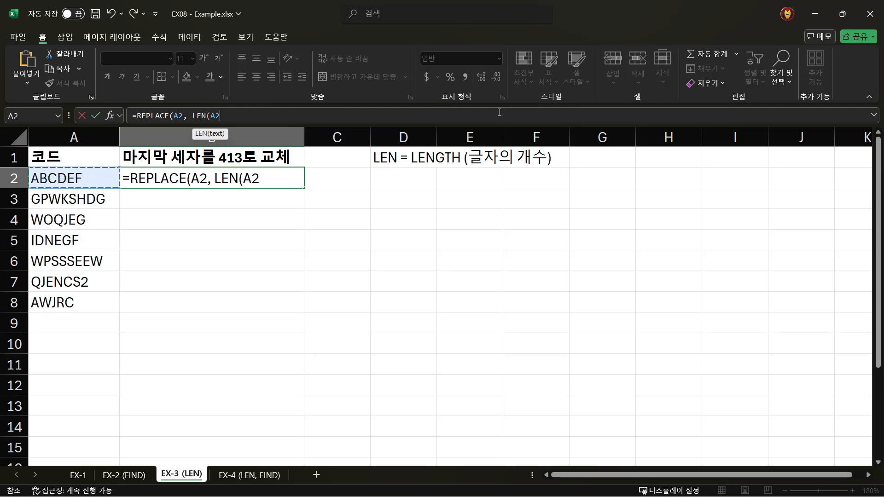
text())
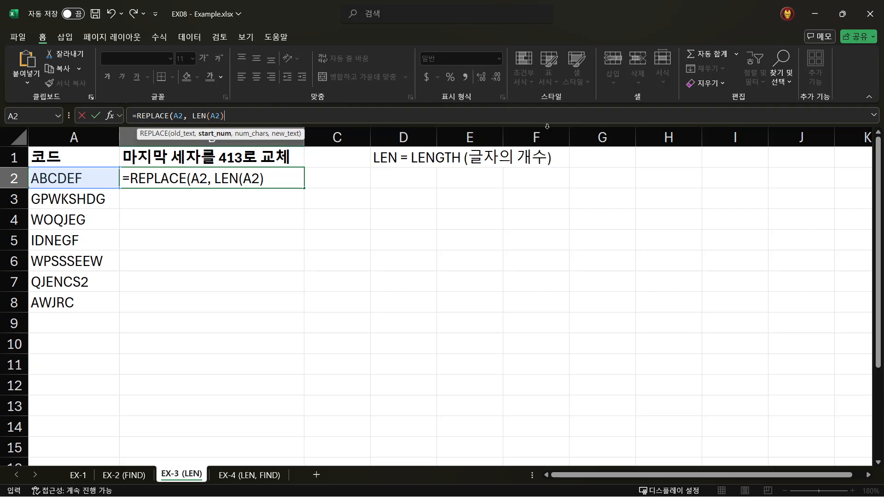
drag(216, 181, 271, 180)
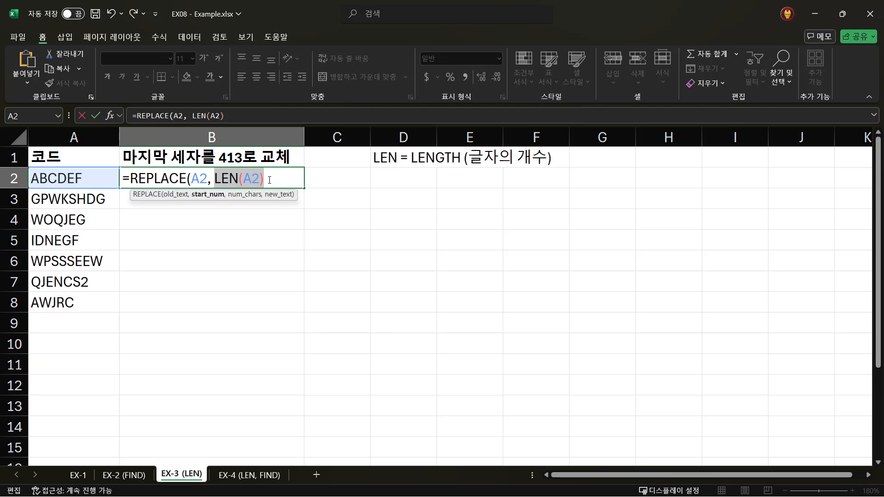
click(272, 180)
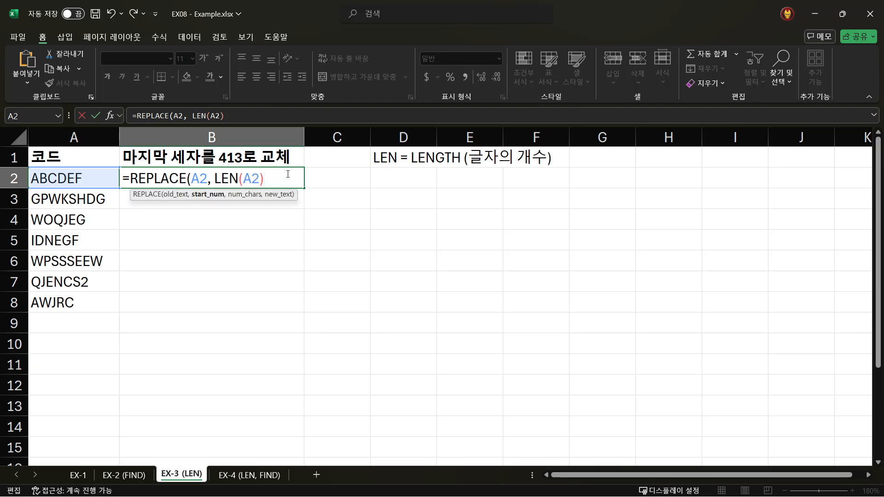
text(- 2,)
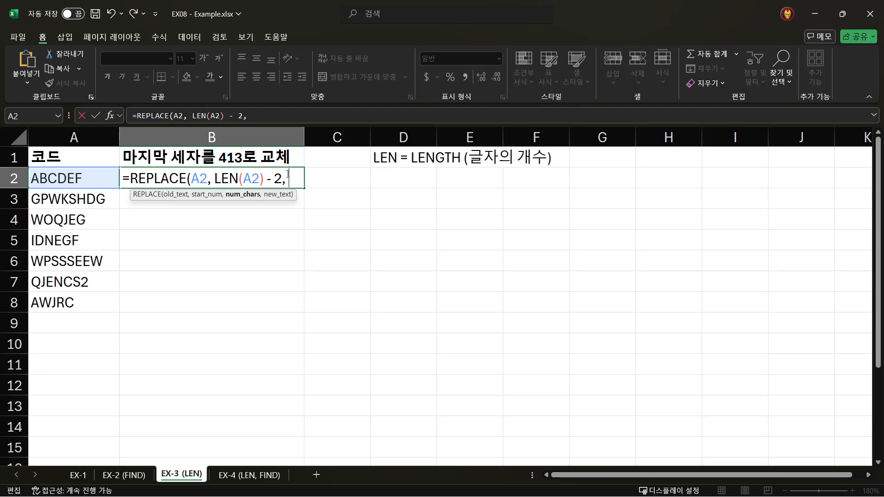
text( 3, "413)
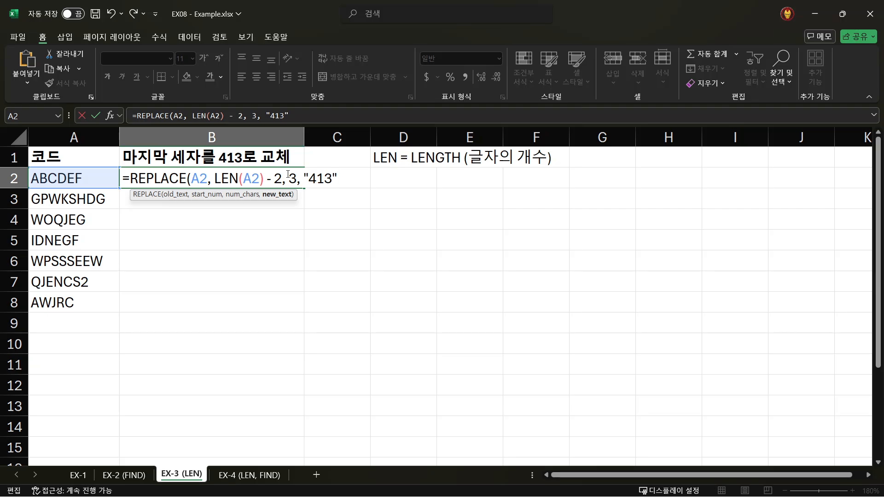
text("))
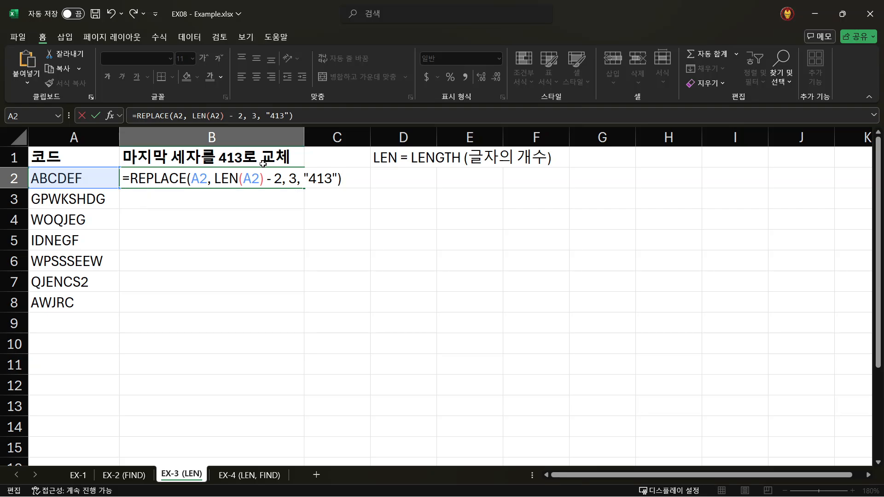
Review the A2, LEN(A2) and replacement arguments in the B2 formula and commit it.
double_click(176, 116)
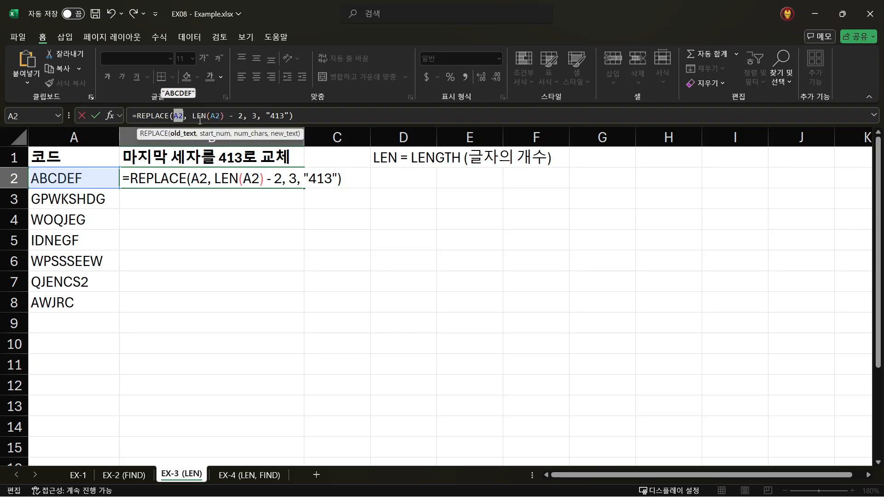
drag(193, 116, 225, 115)
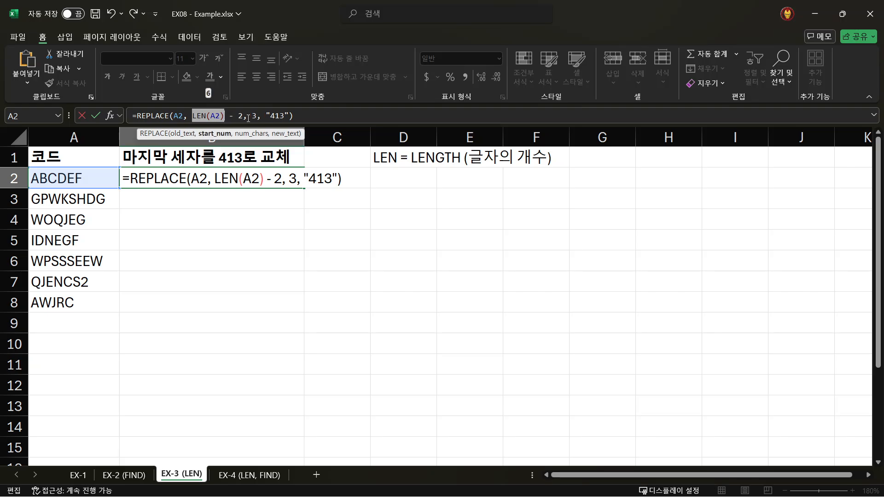
drag(244, 116, 270, 116)
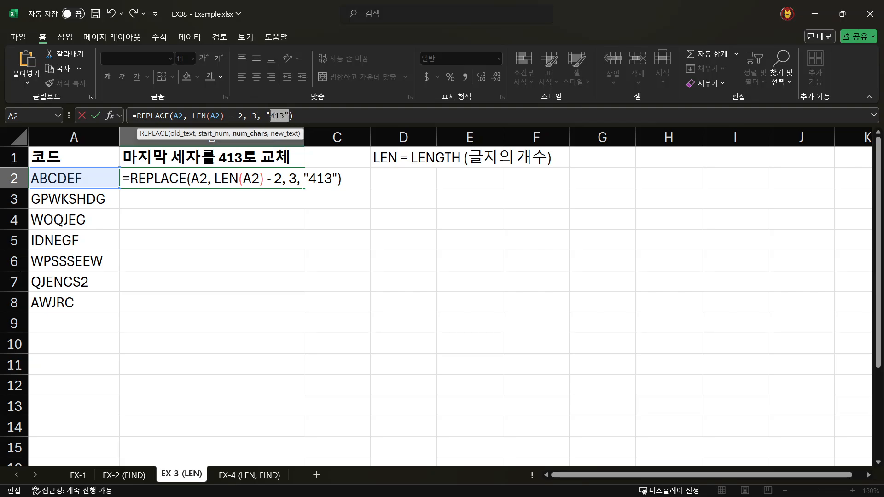
click(322, 115)
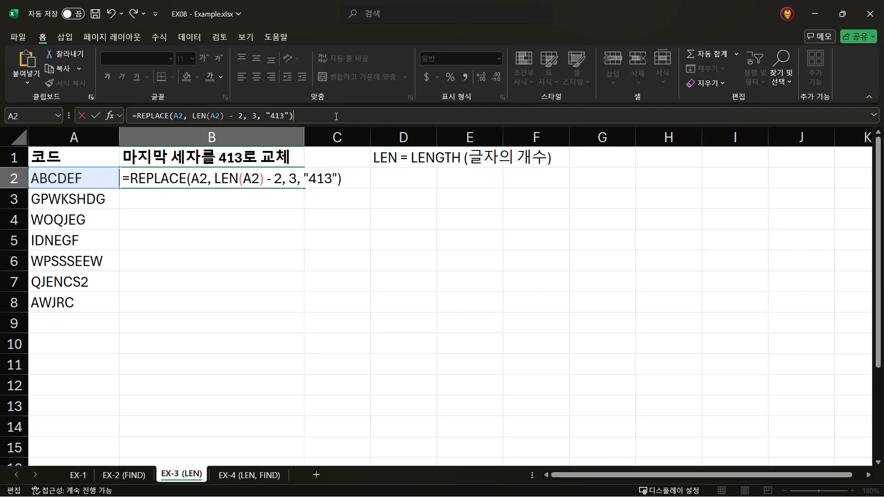
key(Return)
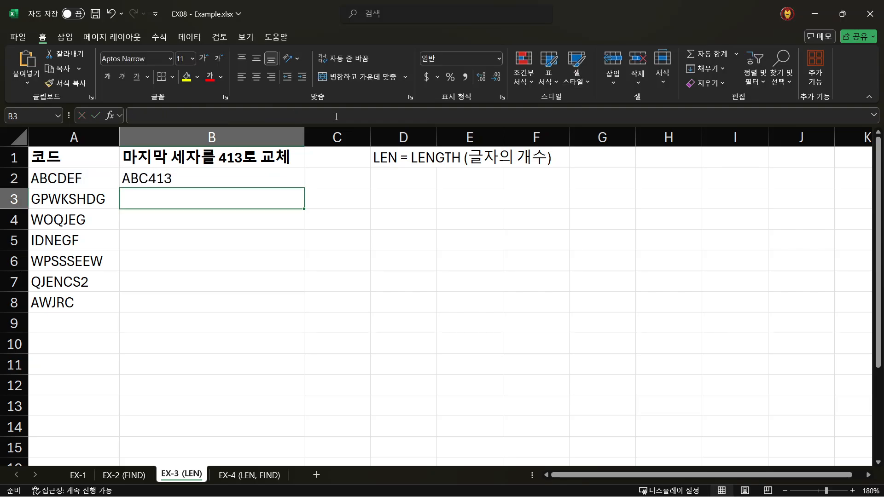
key(Up)
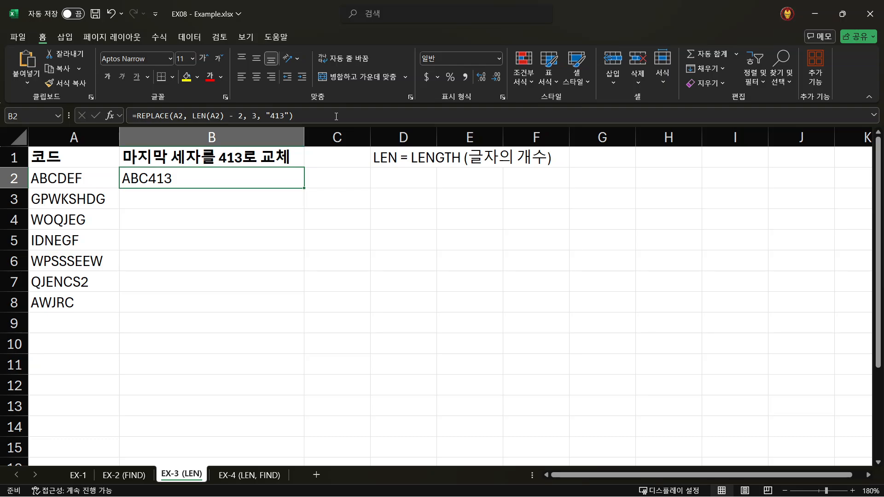
Enter GPWKS413 in C3 as the expected result for the code in A3.
key(Down)
key(Left)
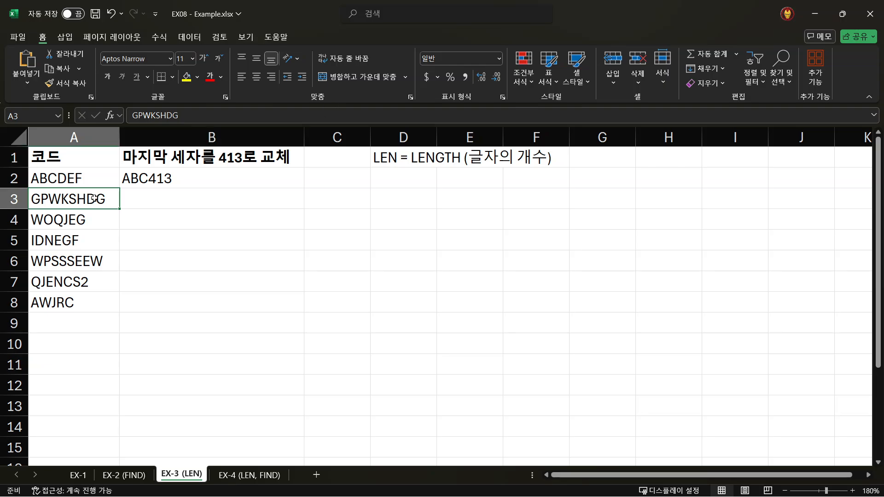
click(340, 203)
text(G)
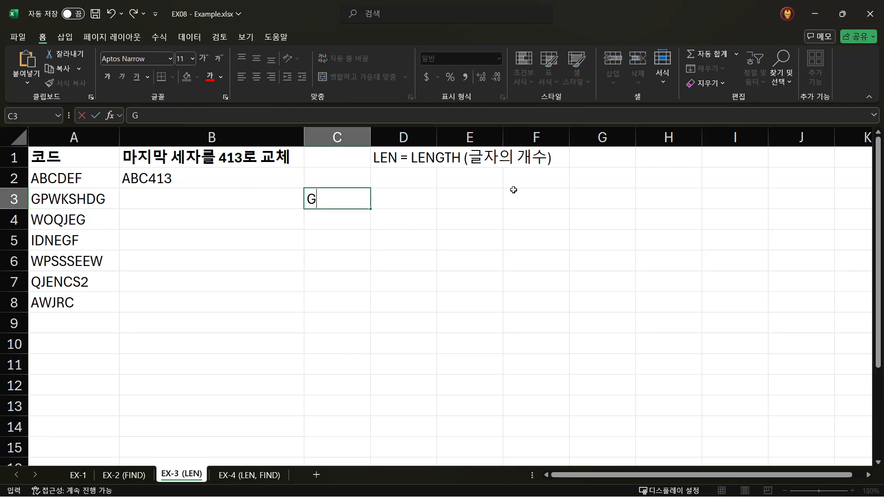
text(PWKS)
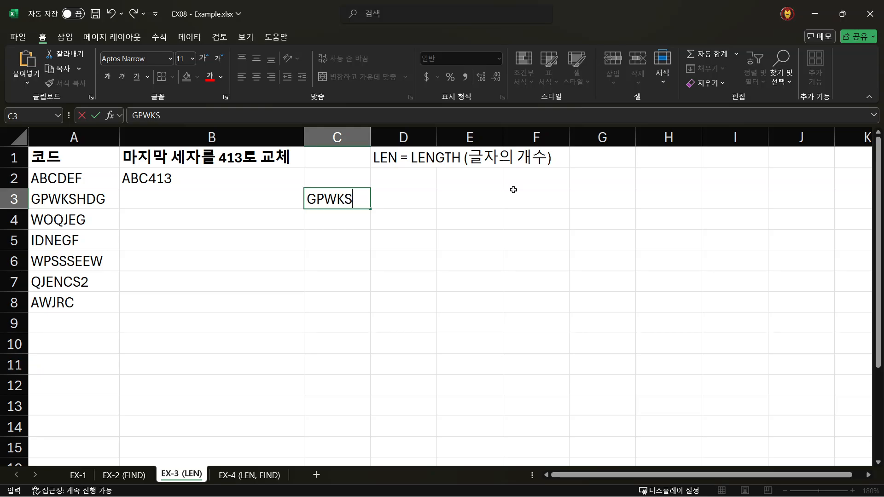
text(413)
key(Return)
key(Up)
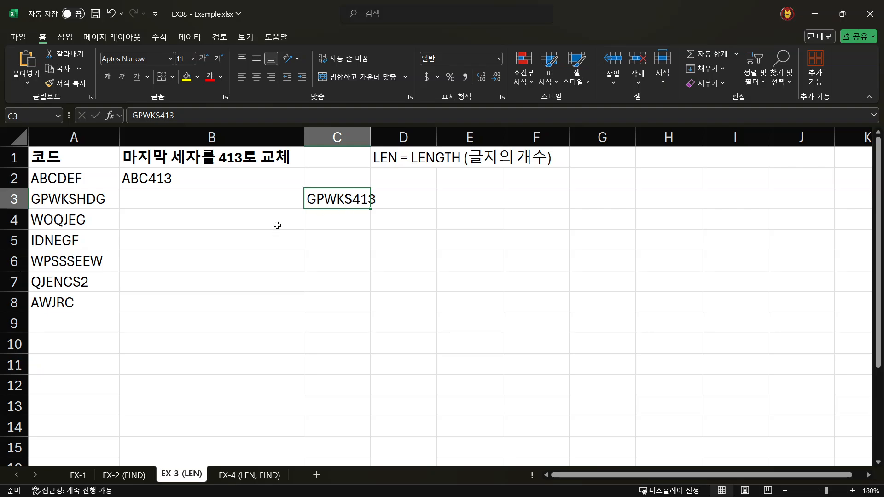
Check the LEN(A2) argument of the B2 formula against the code in A3, and fill the formula down through B8.
click(65, 198)
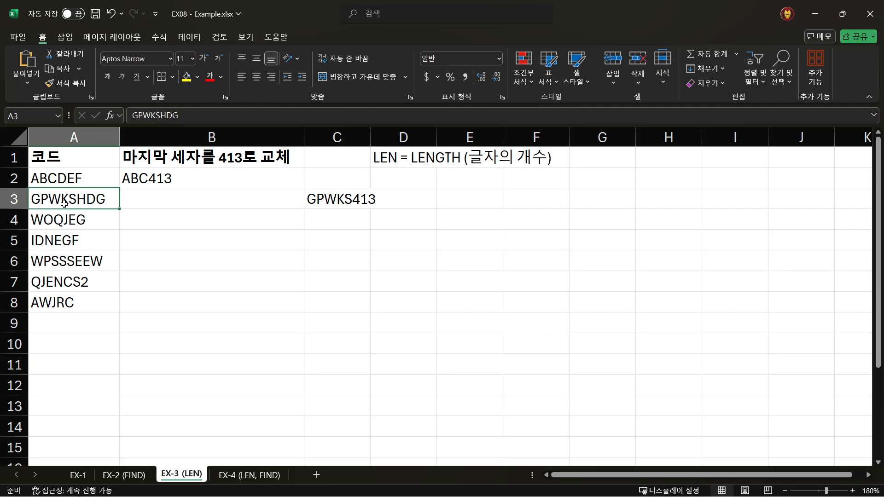
click(175, 179)
drag(226, 115, 192, 116)
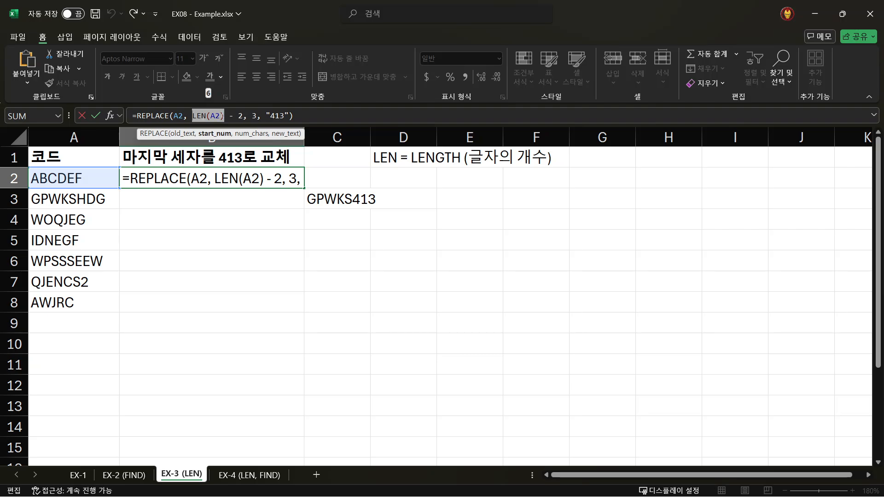
key(Escape)
click(83, 199)
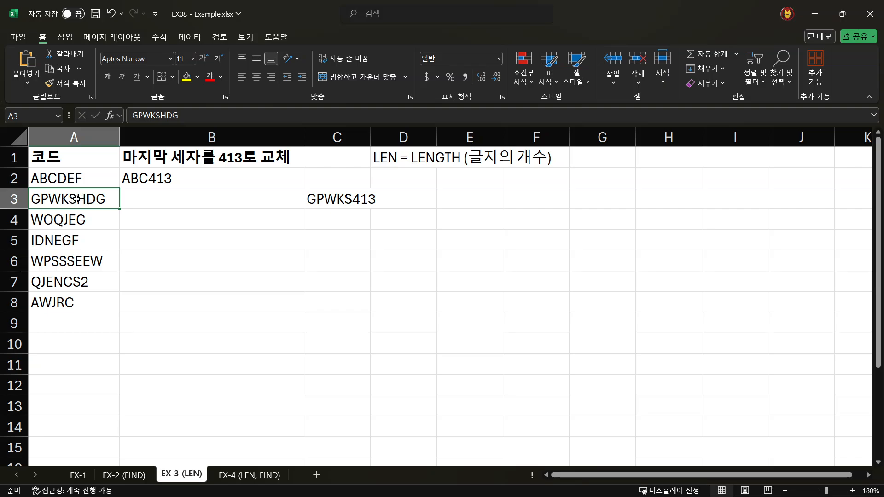
click(195, 181)
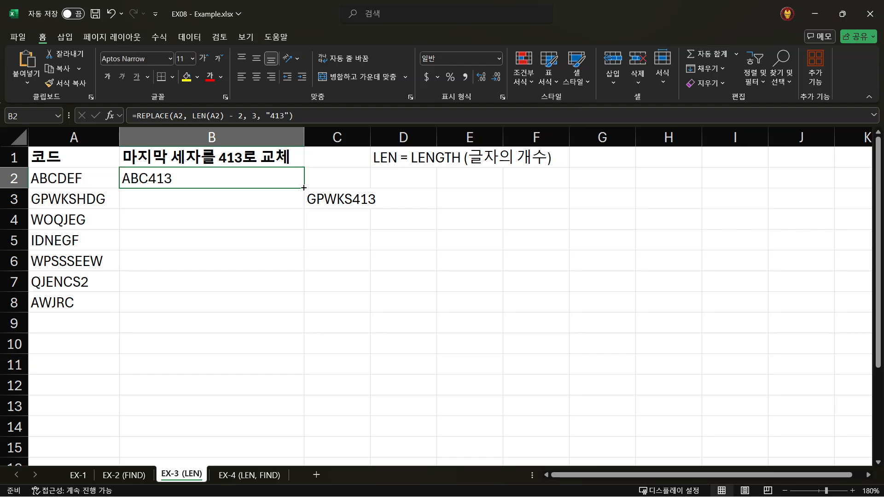
drag(306, 187, 288, 308)
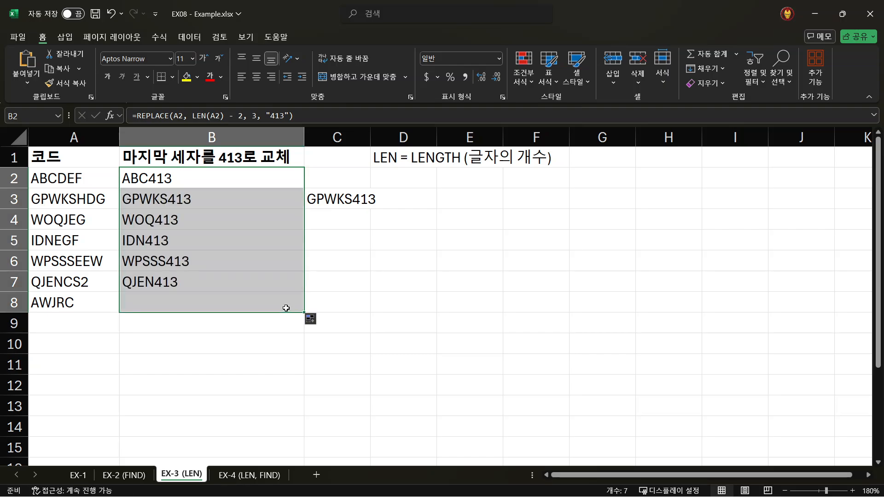
Compare the filled results in B2:B8 with the codes in column A and the expected result in C3.
click(187, 201)
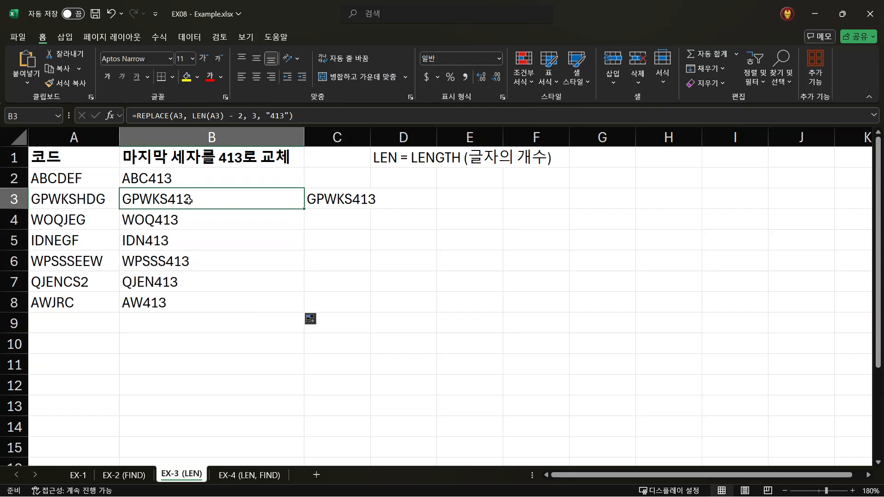
click(347, 201)
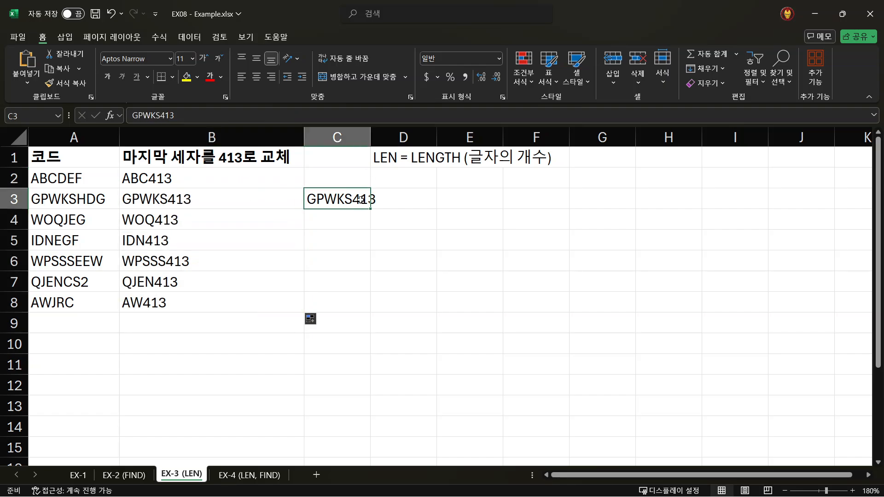
click(346, 213)
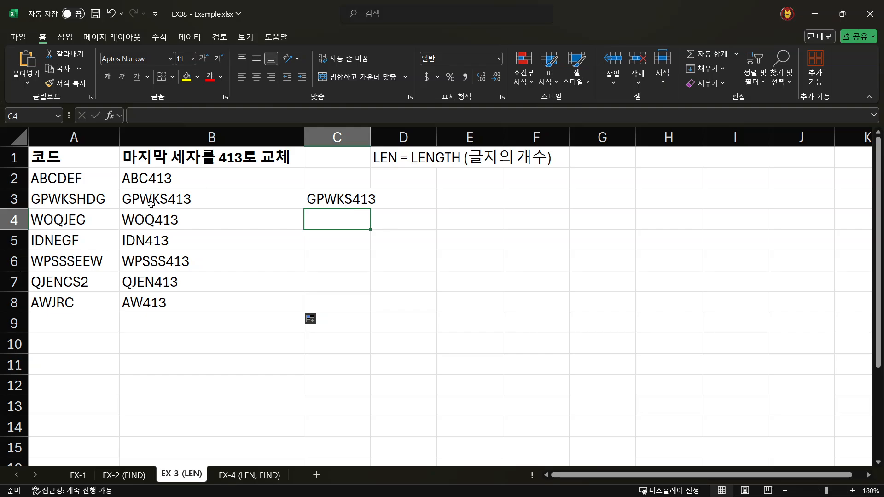
click(143, 223)
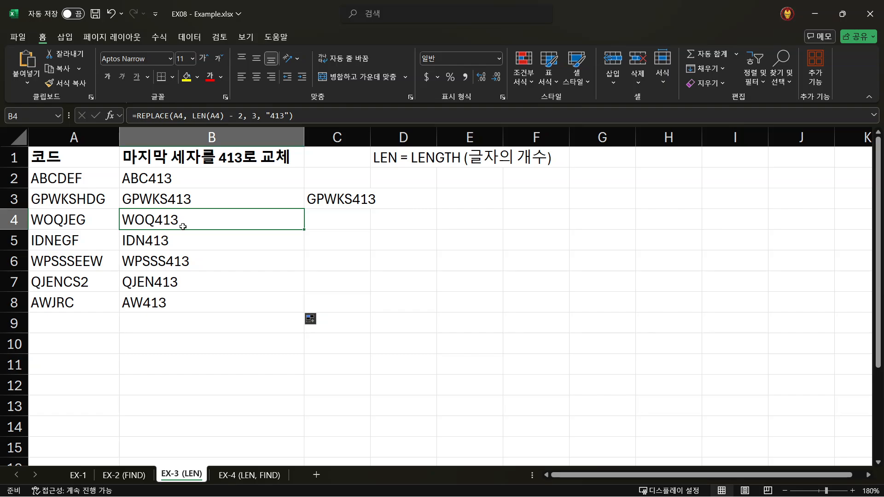
click(164, 245)
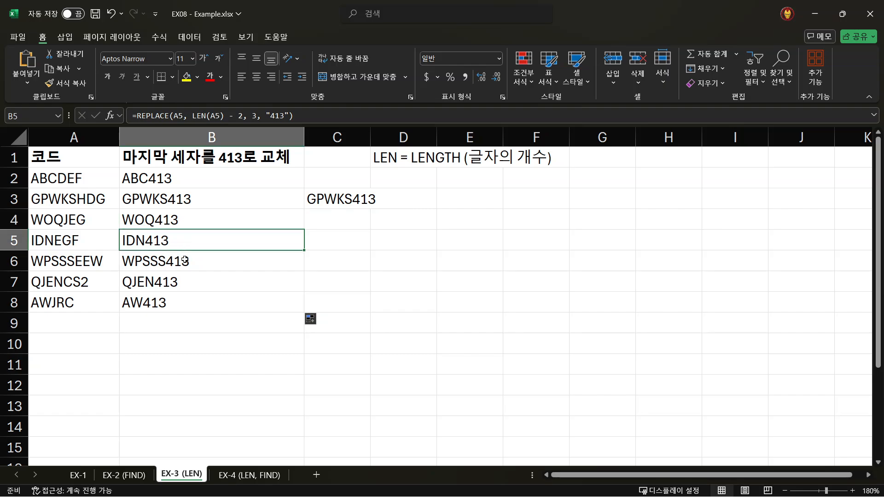
click(70, 267)
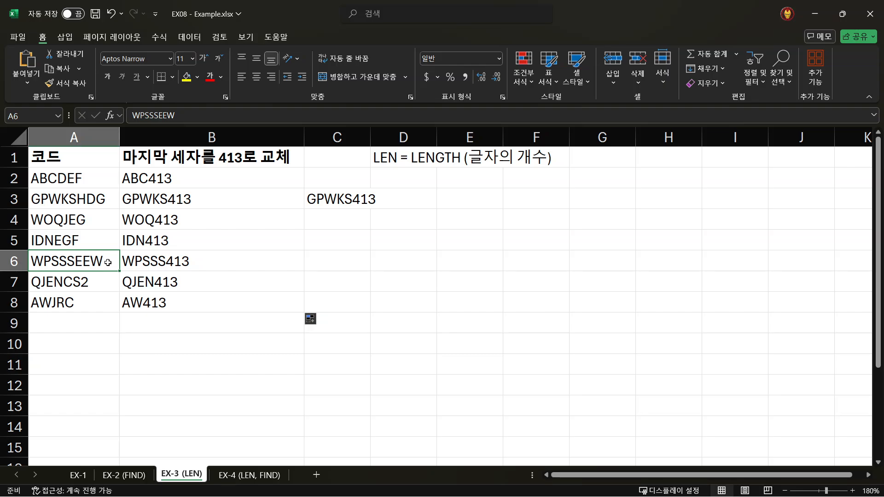
click(189, 261)
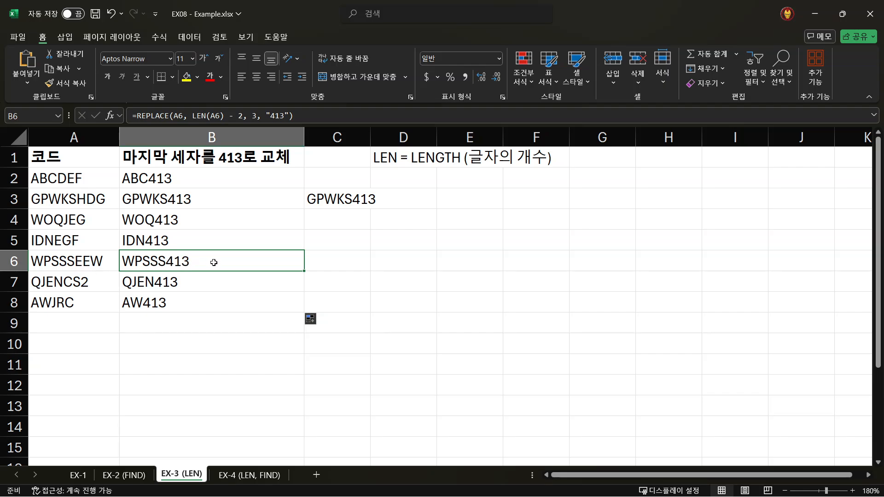
click(182, 307)
click(76, 157)
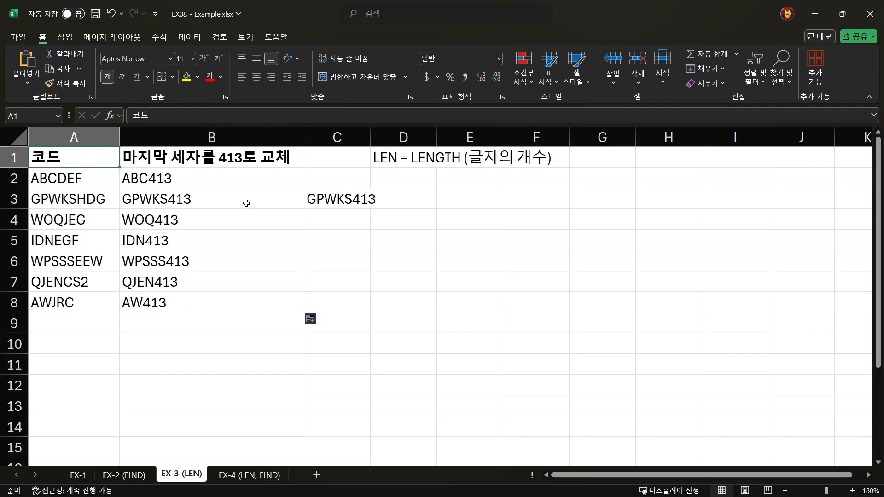
click(184, 178)
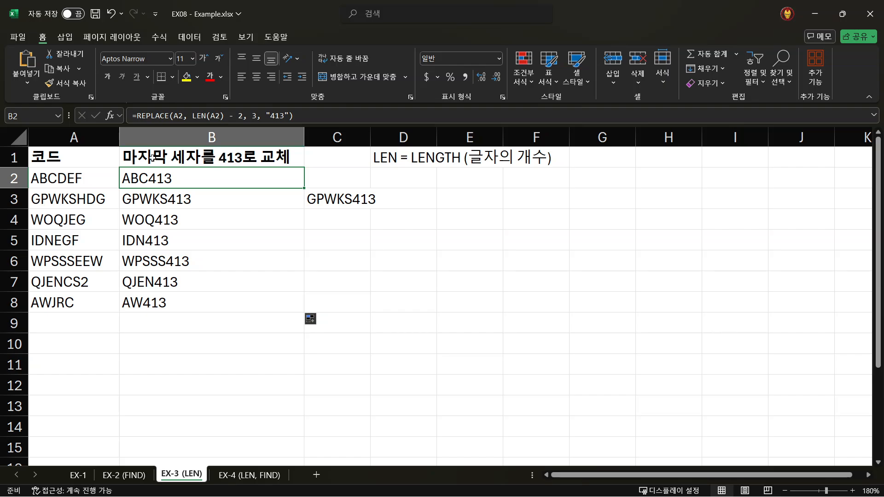
click(69, 157)
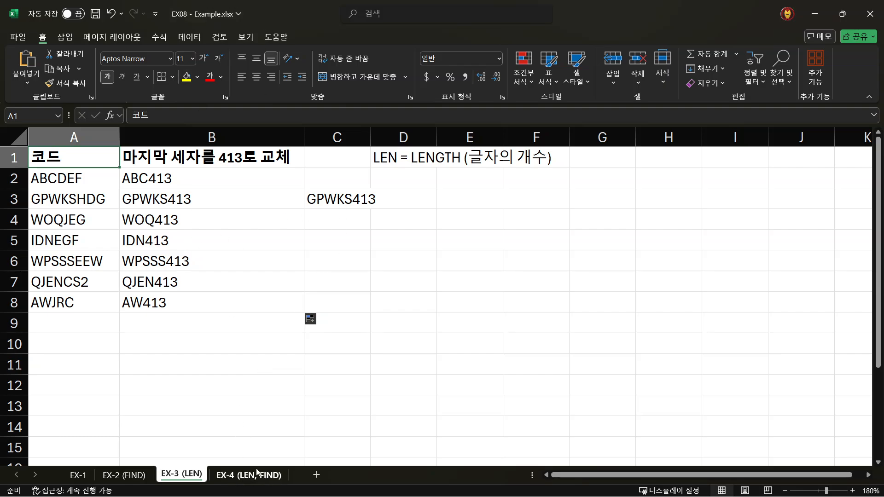
Open the EX-4 (LEN, FIND) sheet and examine the B1 heading and the word "discount" in A2.
click(244, 476)
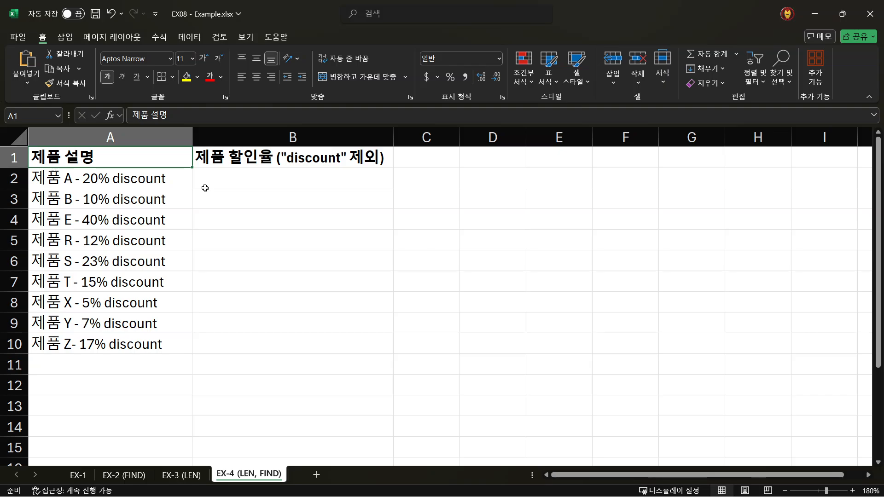
click(234, 161)
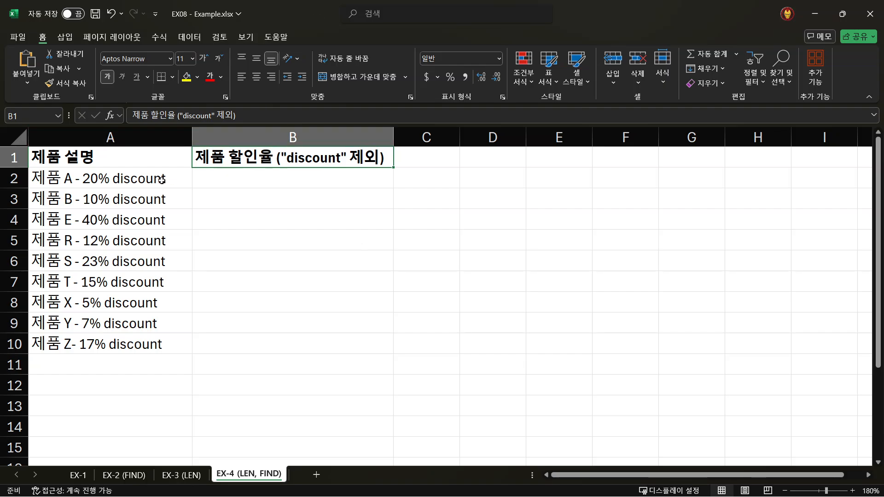
click(127, 183)
double_click(111, 177)
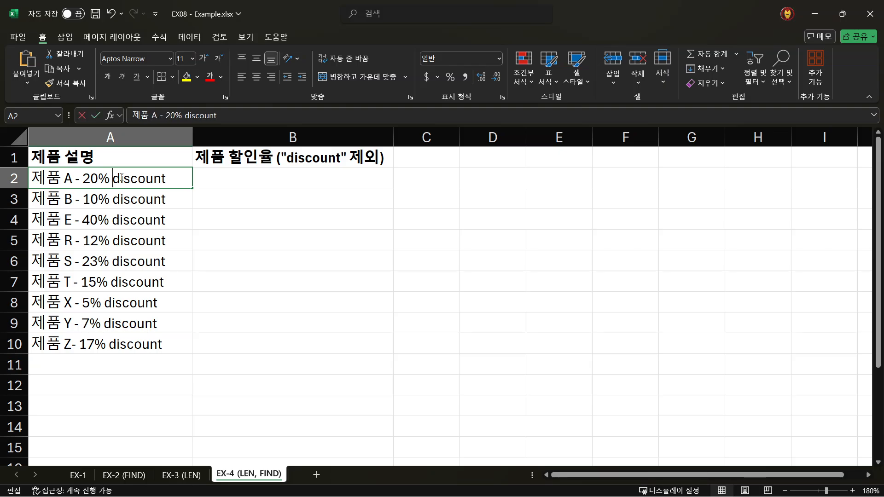
drag(115, 178, 182, 172)
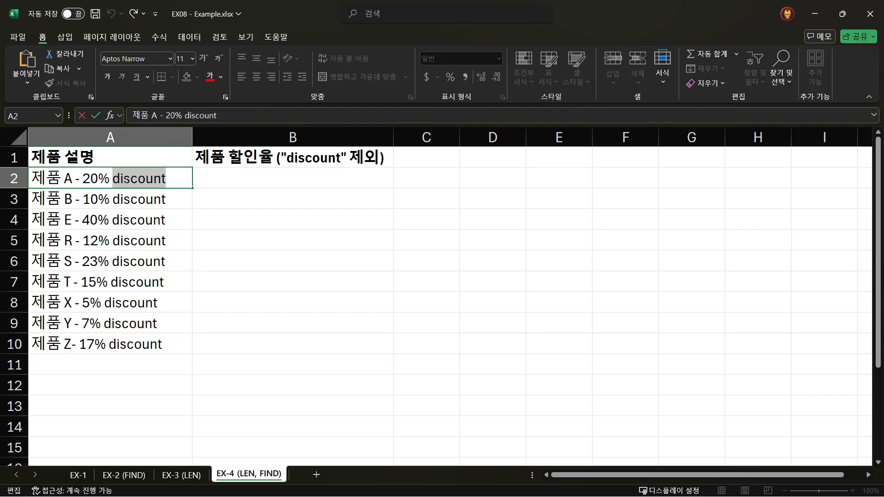
drag(113, 180, 166, 186)
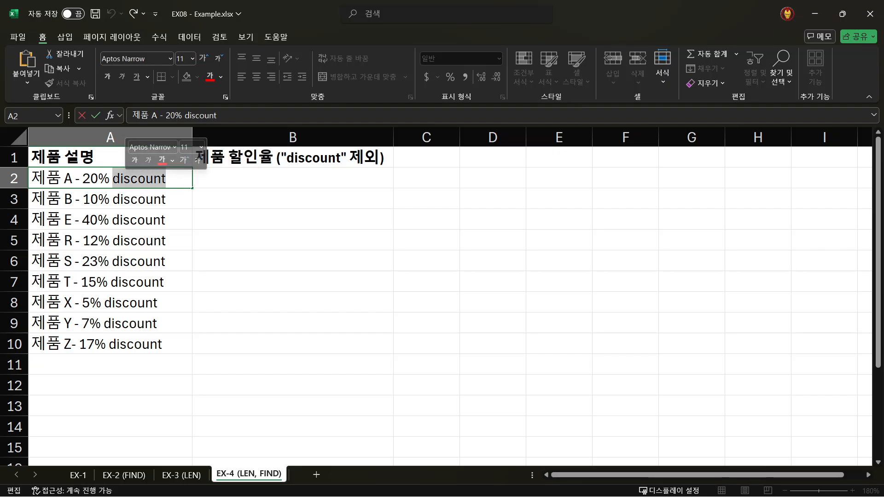
click(118, 180)
drag(118, 180, 168, 179)
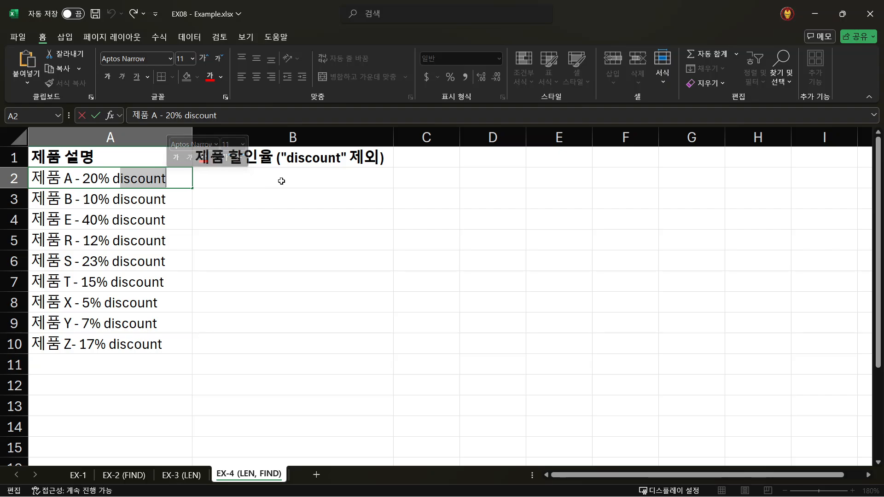
key(Escape)
Start a REPLACE formula in B2 of the EX-4 sheet with A2 as the old text argument.
click(231, 181)
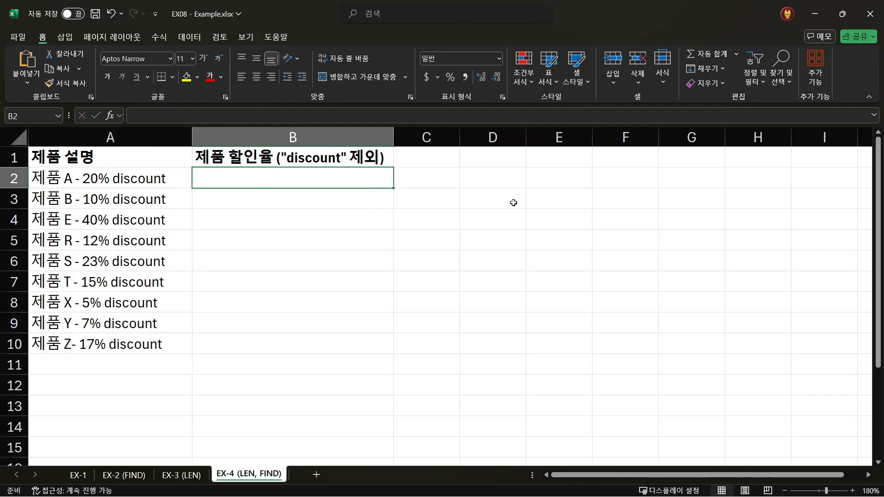
text(s)
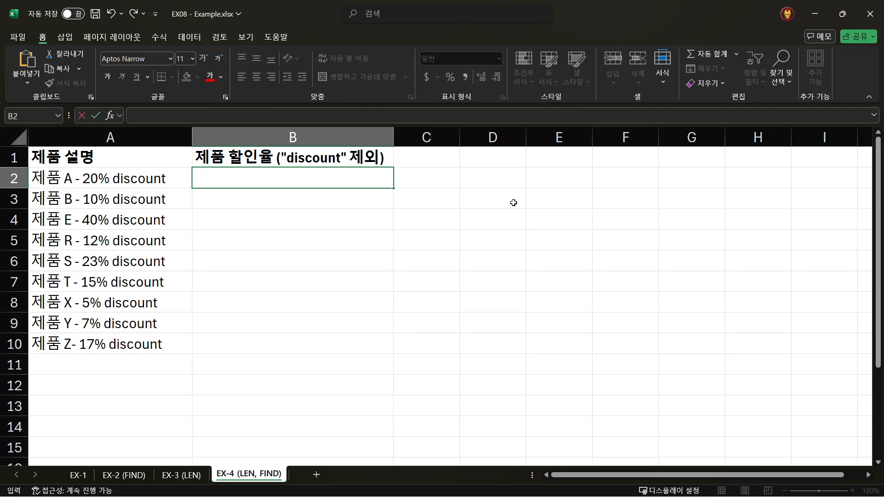
text(=)
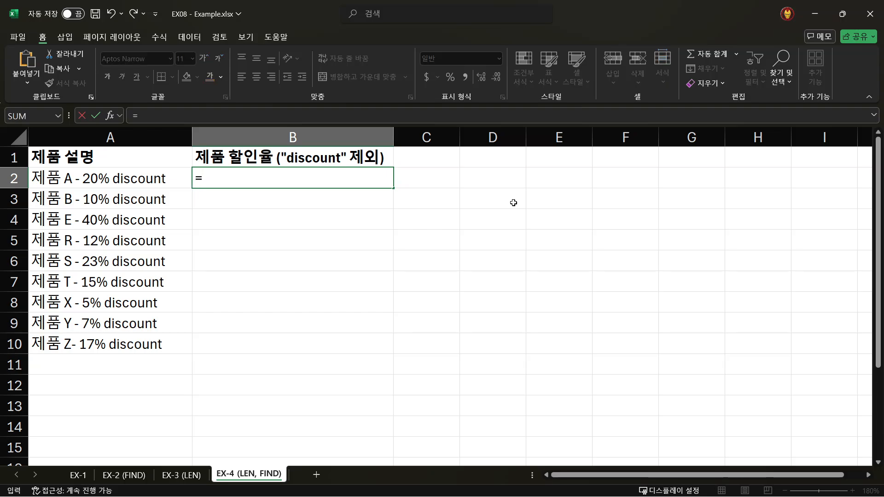
text(replace()
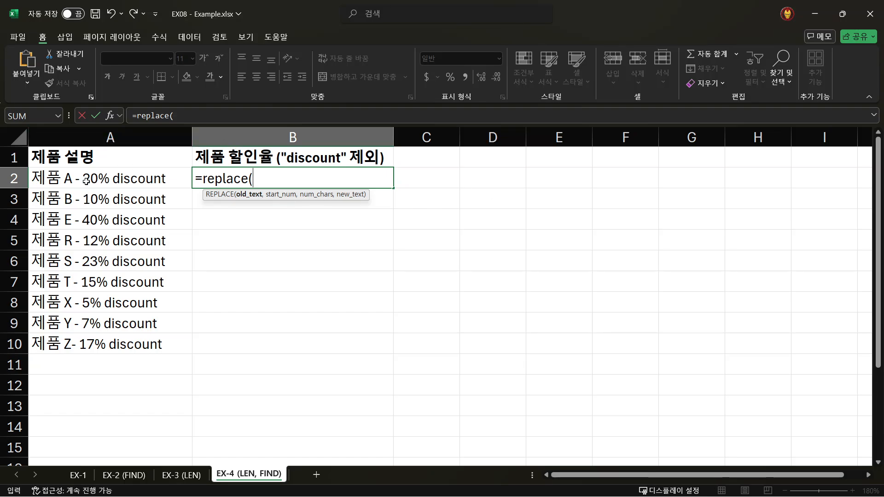
click(128, 172)
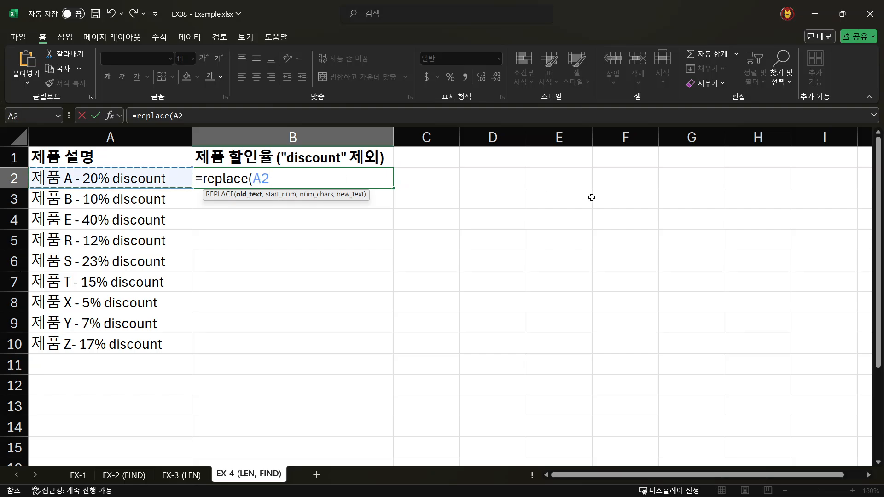
text(,)
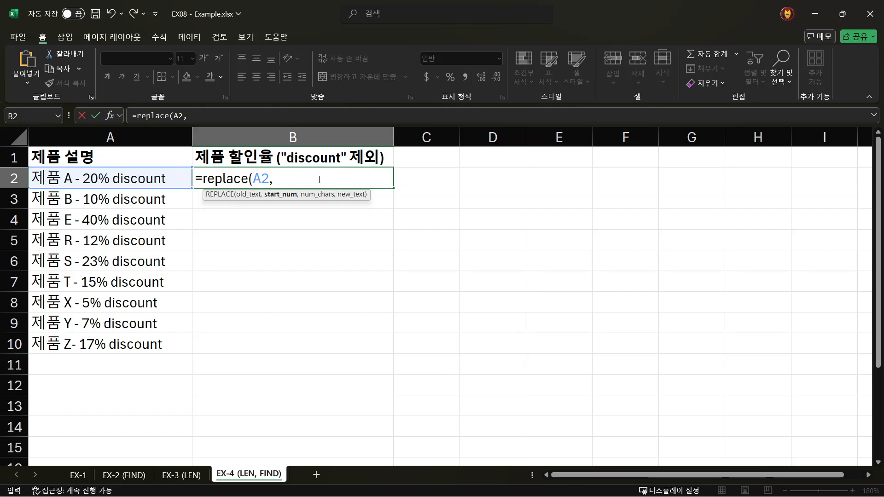
Add FIND("discount", A2) as the start number argument of the B2 formula.
text(FIND()
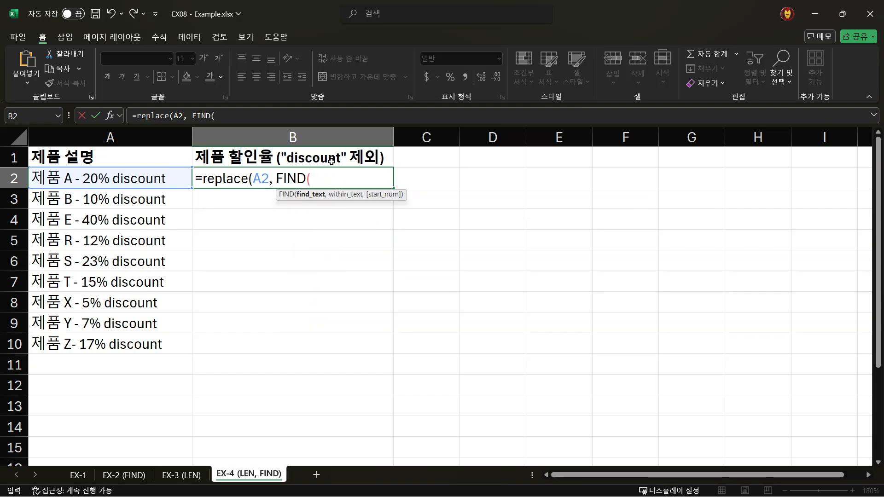
text("discount)
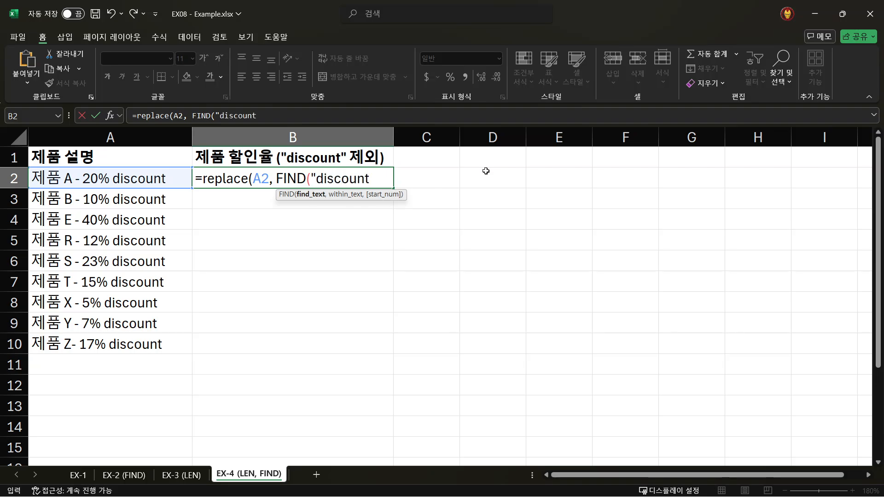
text(",)
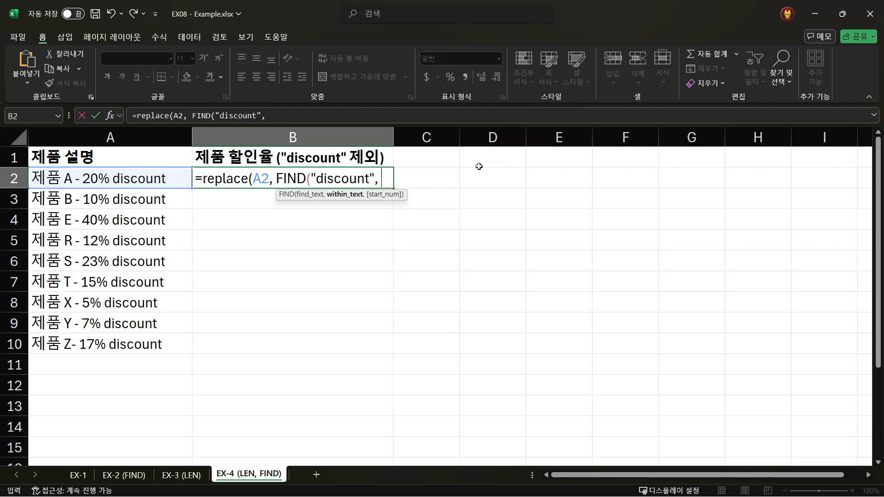
key(Left)
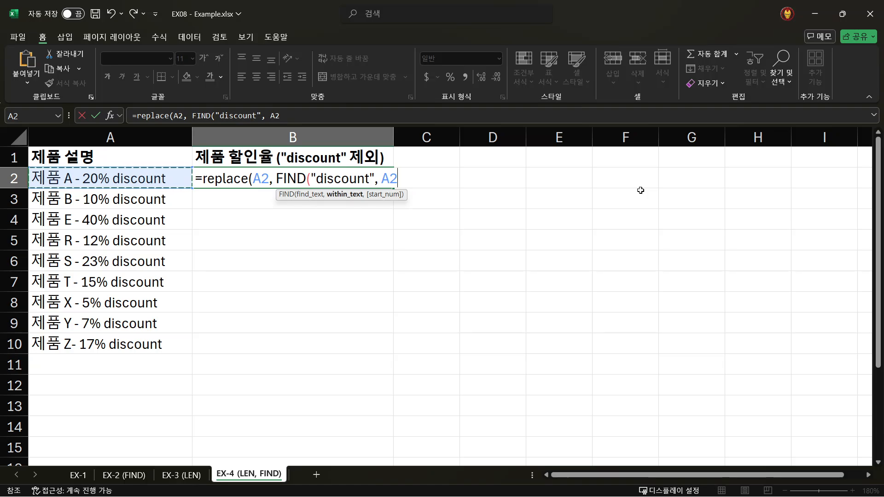
text())
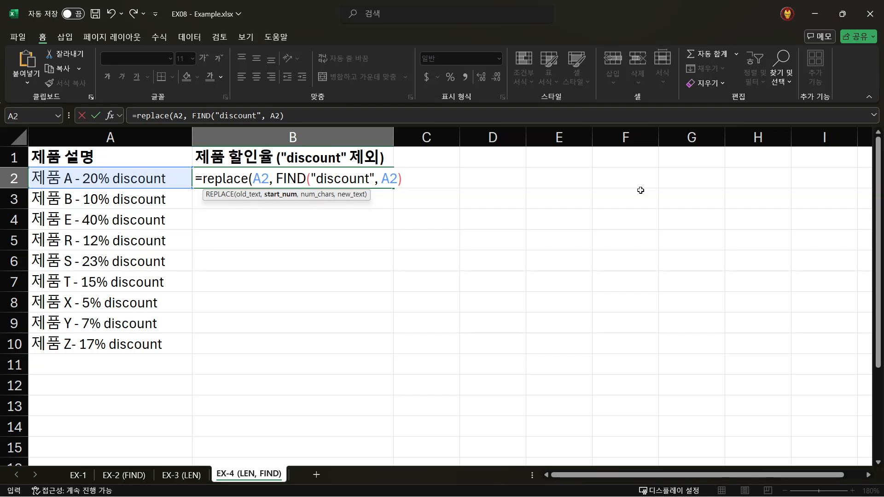
text(,)
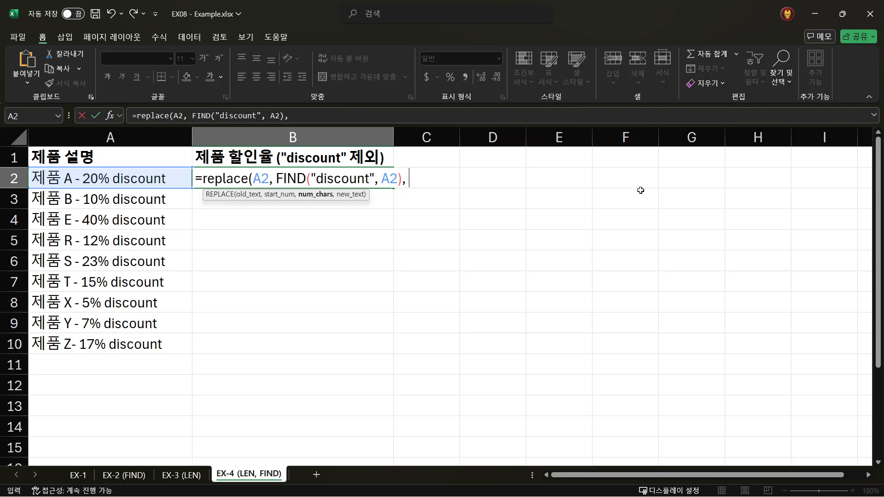
text(LEN)
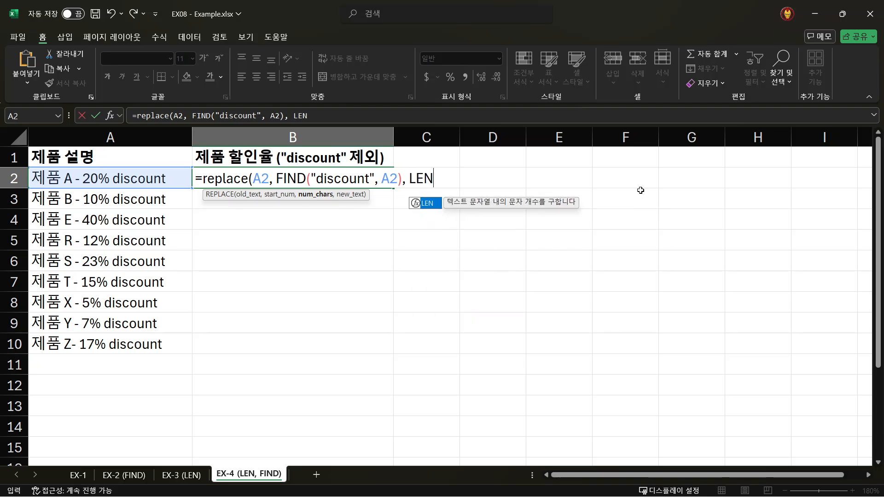
text(()
key(BackSpace)
key(BackSpace)
key(BackSpace)
key(BackSpace)
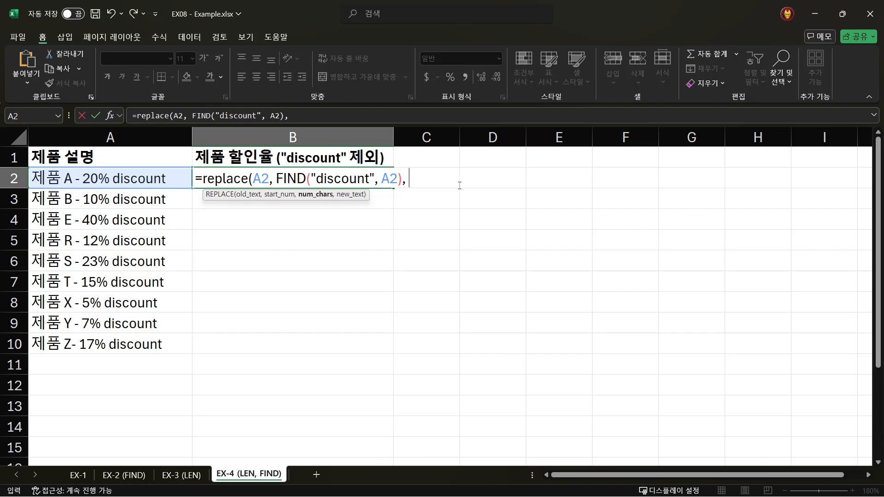
Add LEN("discount") as the character count and "" as the new text, and close the B2 REPLACE formula.
text(LEN()
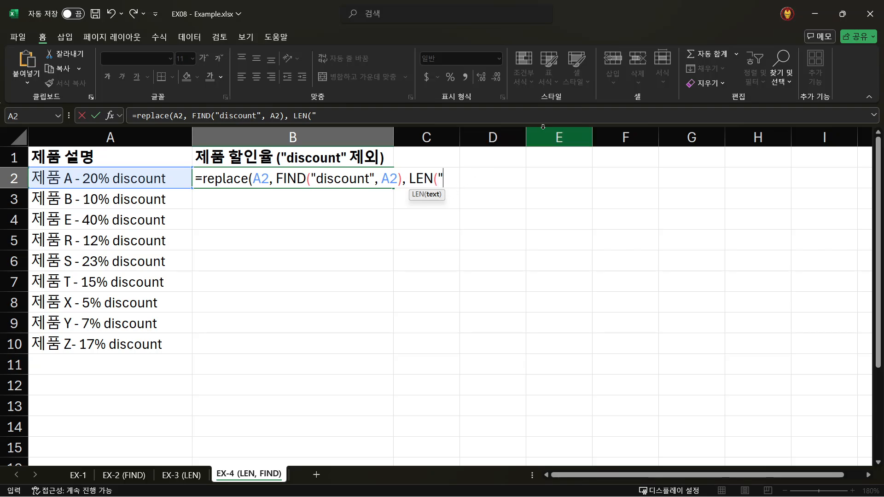
text("discont)
text(un)
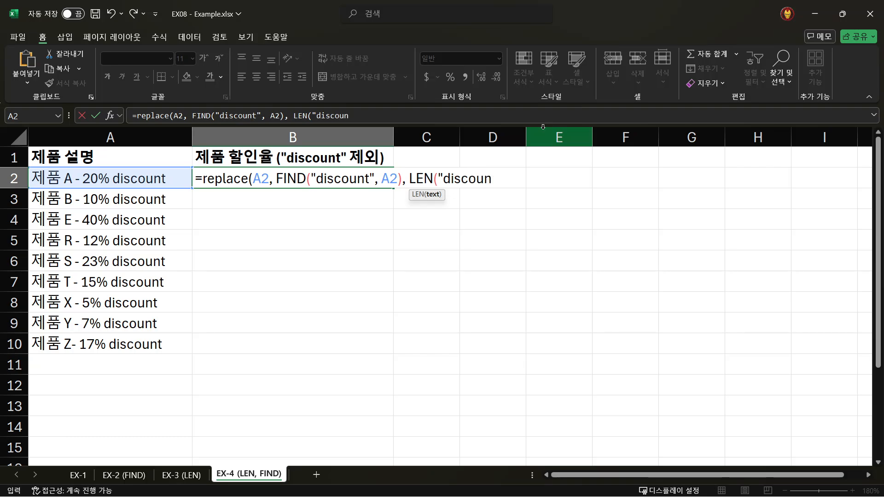
text(t"))
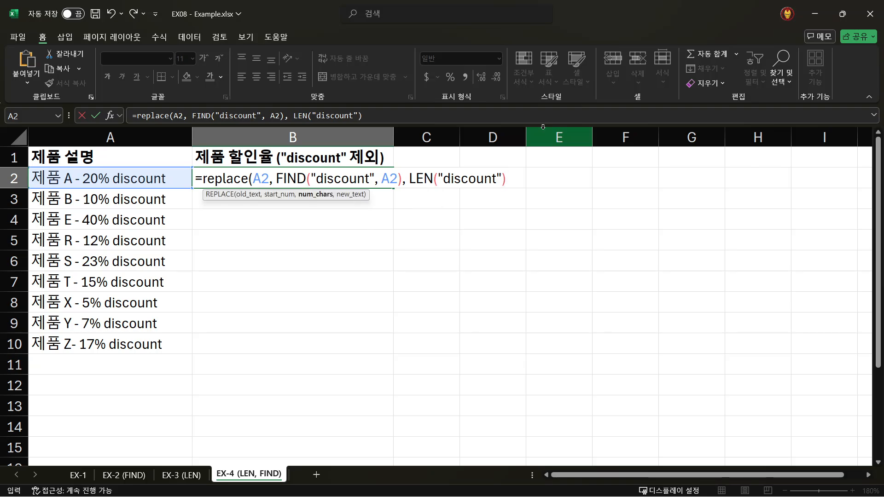
text(, "")
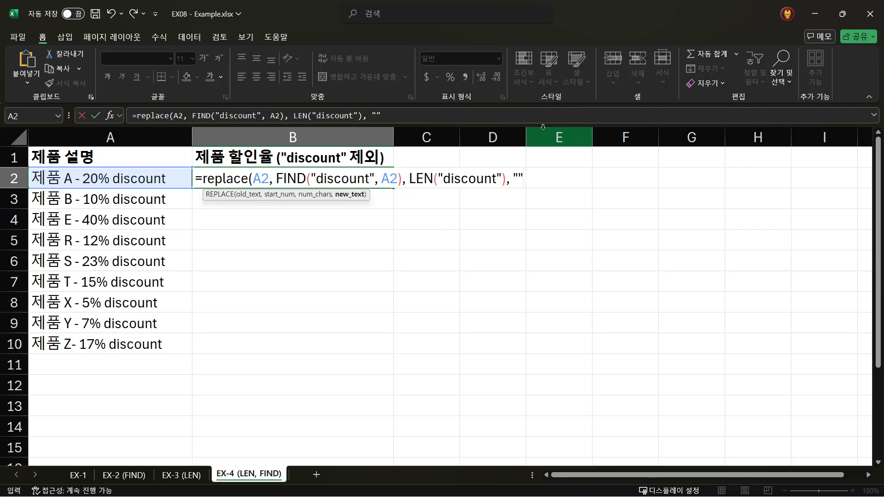
text())
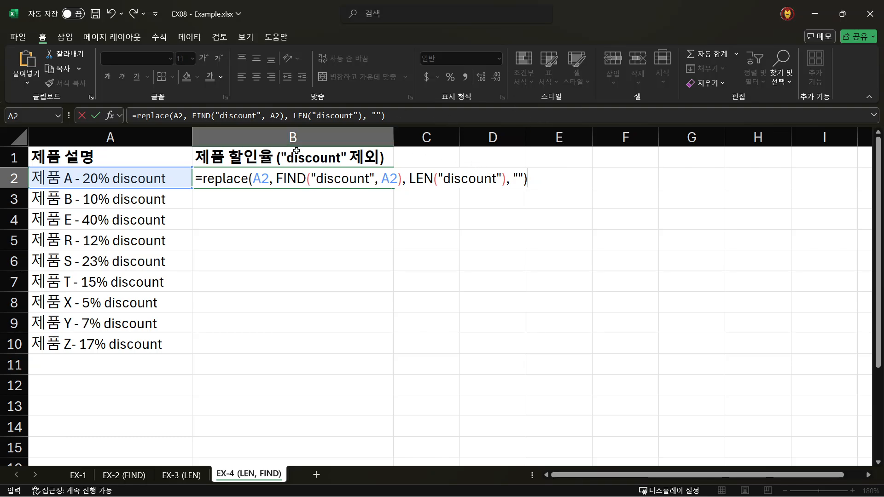
Check the A2, FIND, LEN and empty-text arguments of the B2 formula one by one and commit the formula.
double_click(260, 179)
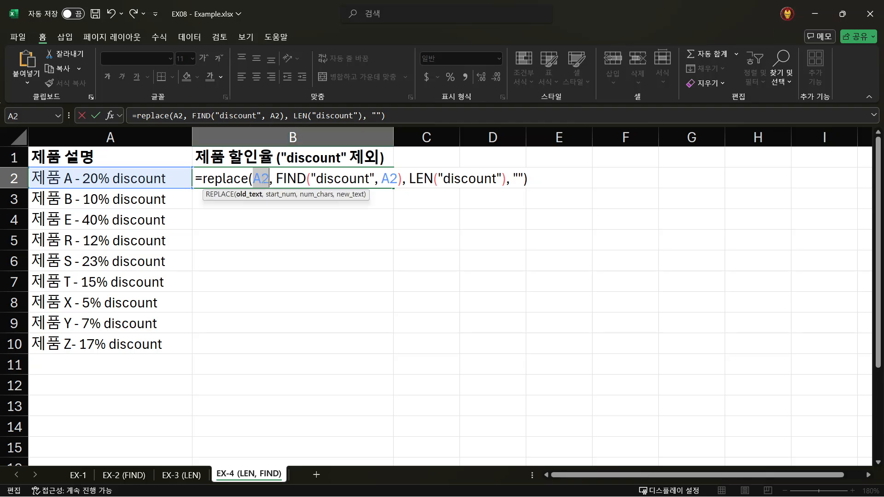
click(278, 180)
drag(279, 180, 402, 179)
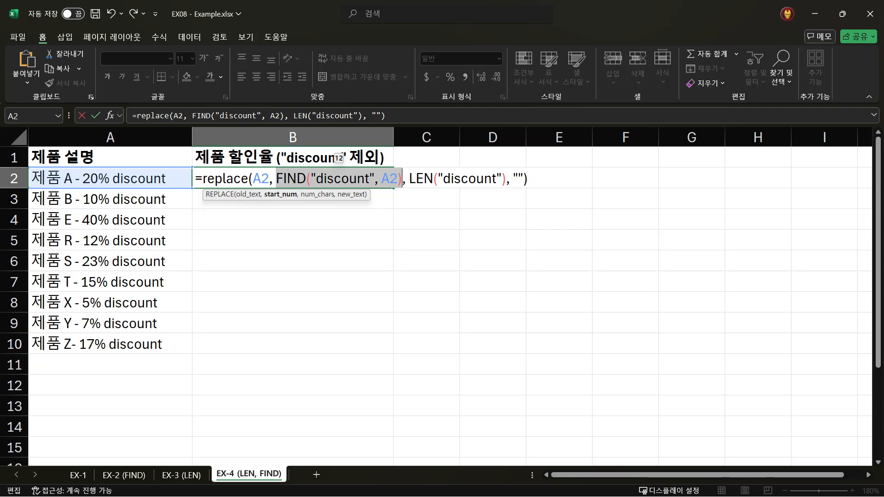
click(411, 179)
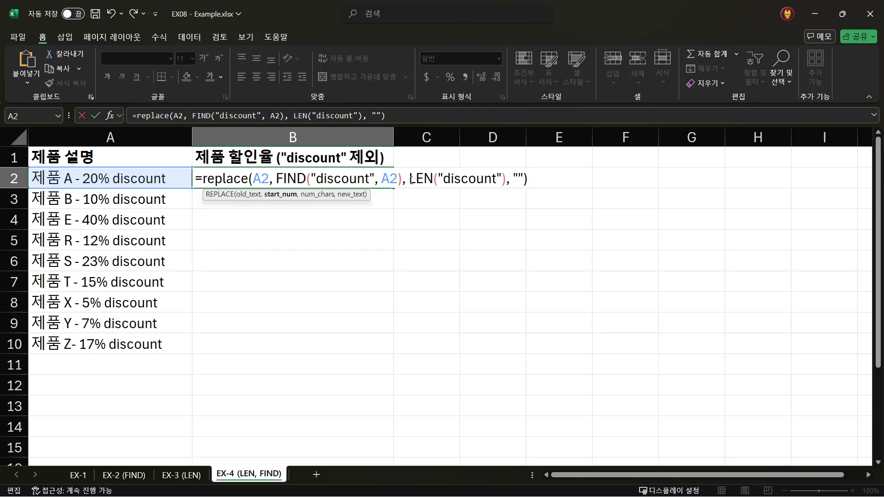
drag(411, 180, 509, 177)
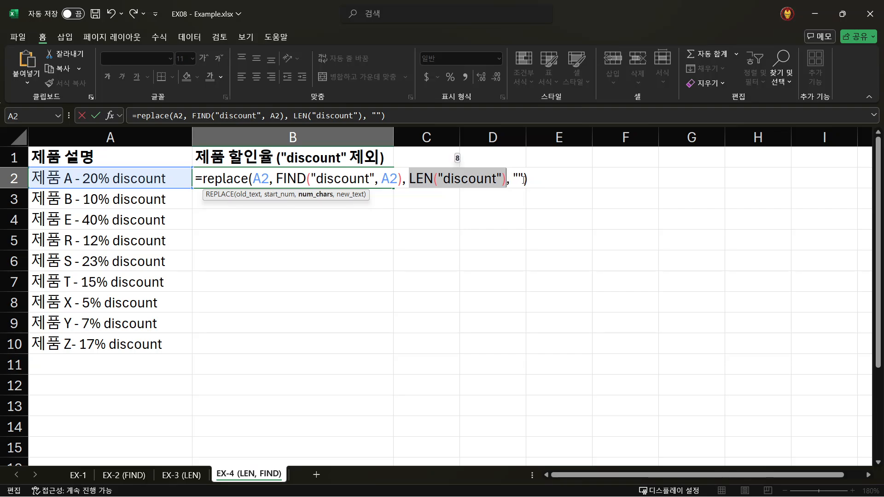
click(524, 180)
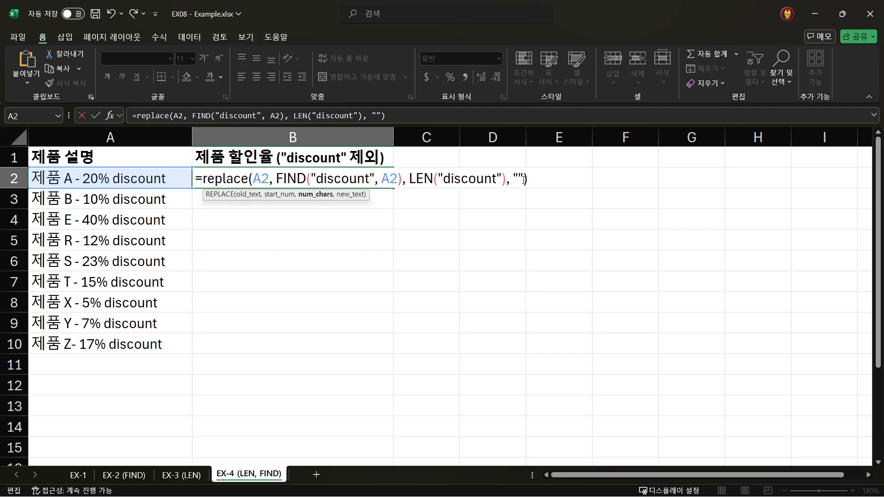
drag(524, 179, 514, 179)
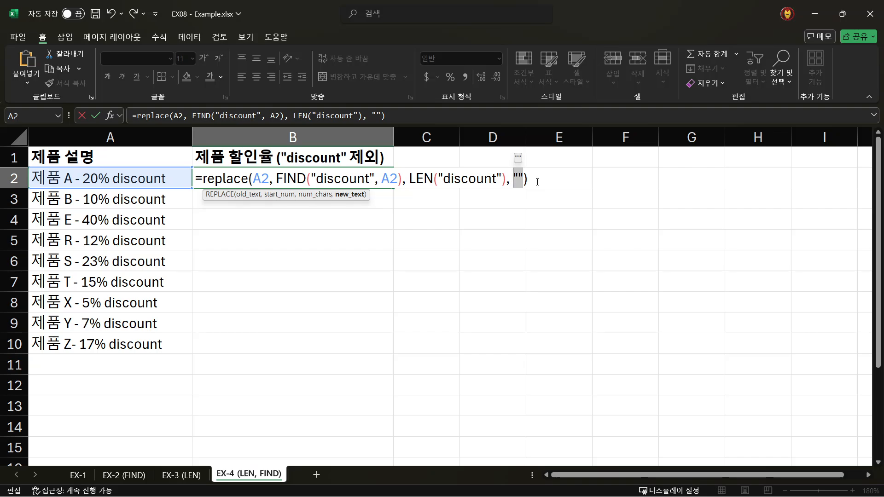
key(Return)
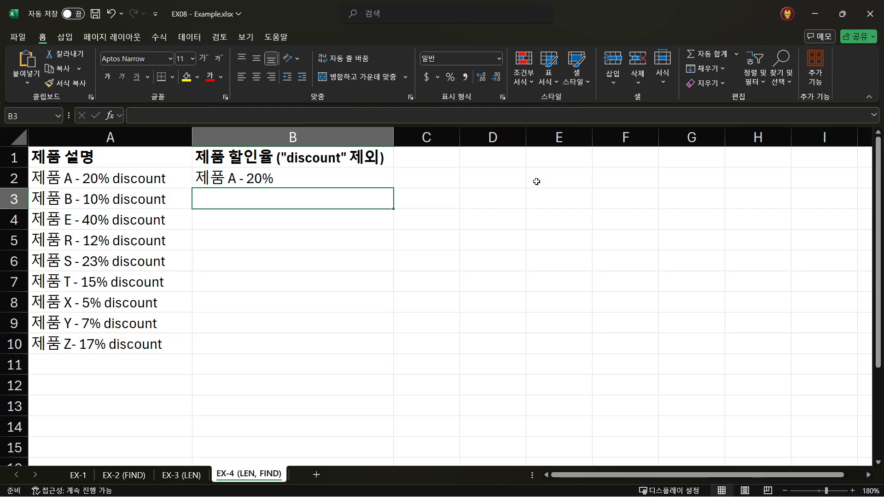
Fill the REPLACE formula from B2 down through B10.
click(375, 180)
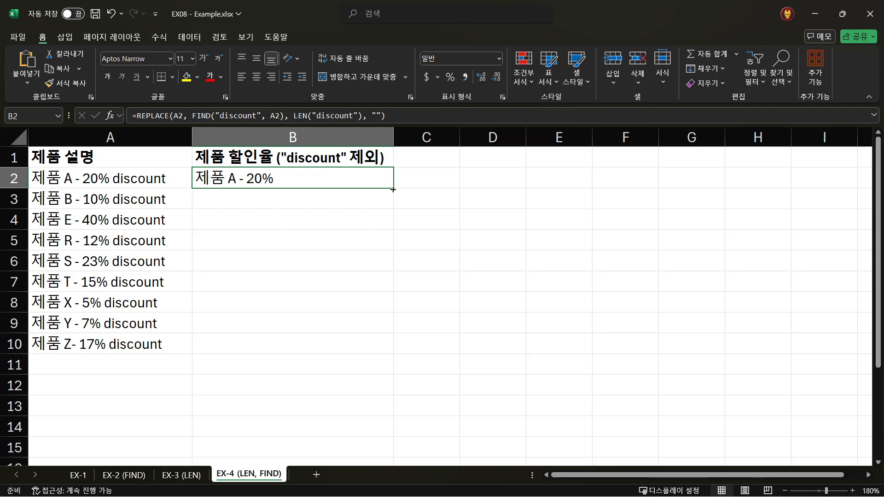
drag(393, 189, 390, 354)
key(Down)
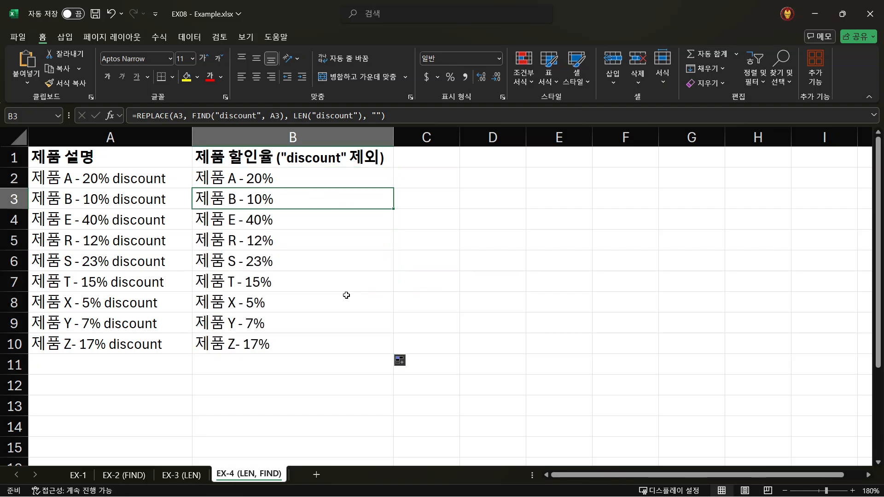
key(ctrl+Home)
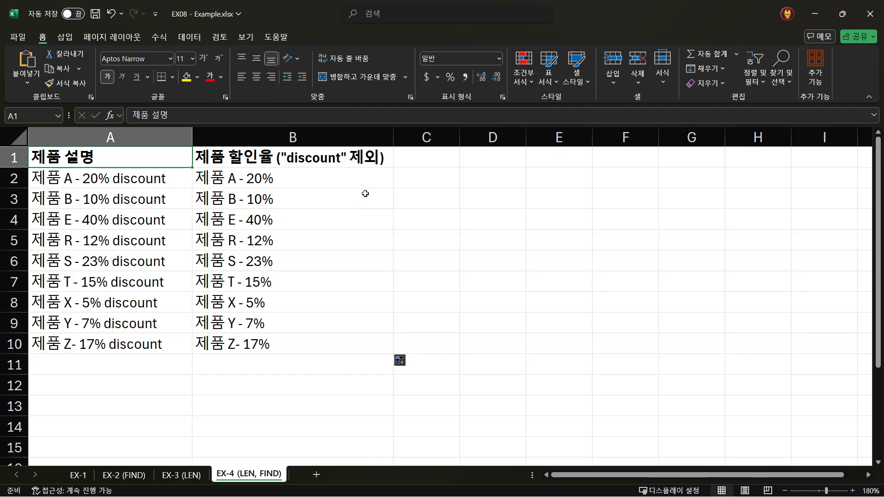
Reopen the B2 formula and examine its LEN, FIND and REPLACE functions without changing it.
click(294, 174)
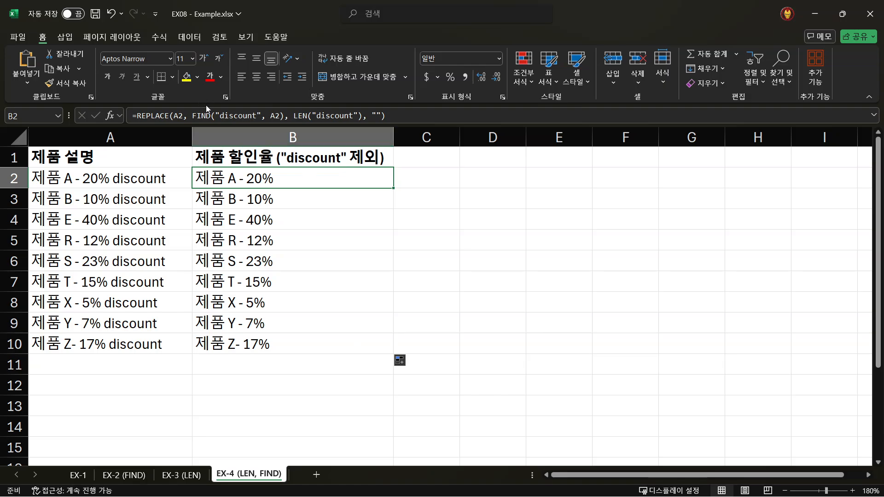
click(199, 121)
double_click(306, 179)
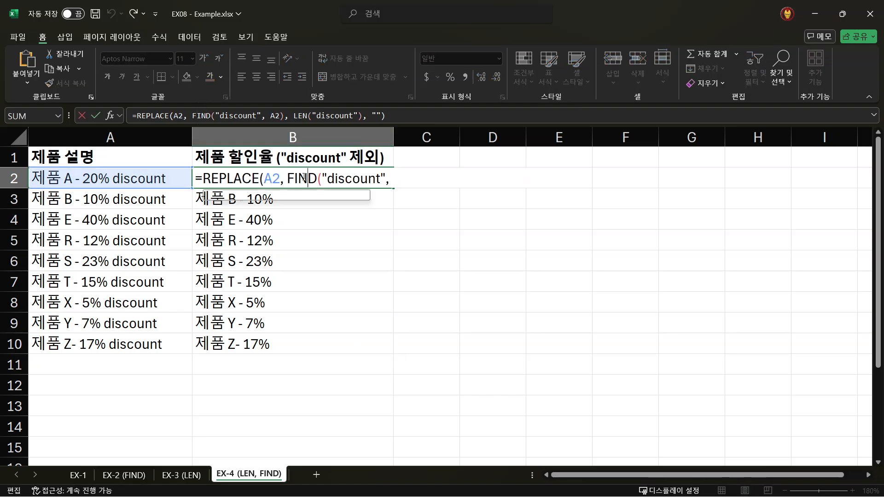
double_click(432, 179)
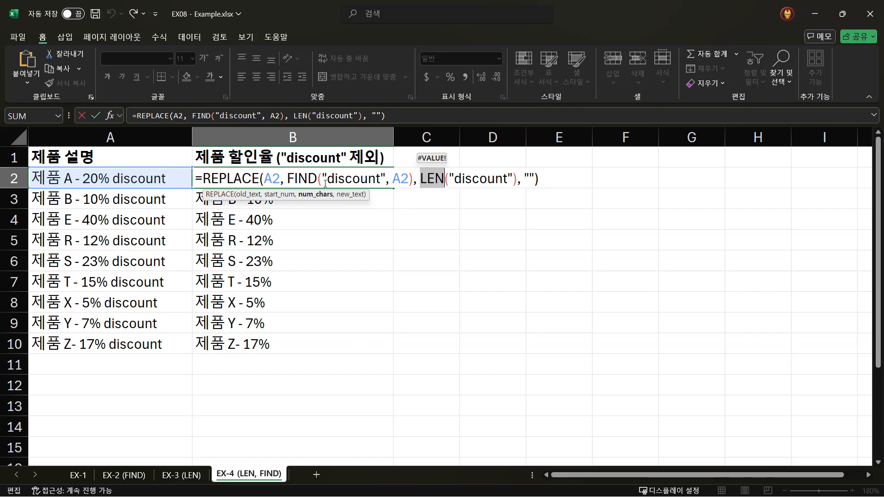
double_click(302, 178)
double_click(221, 179)
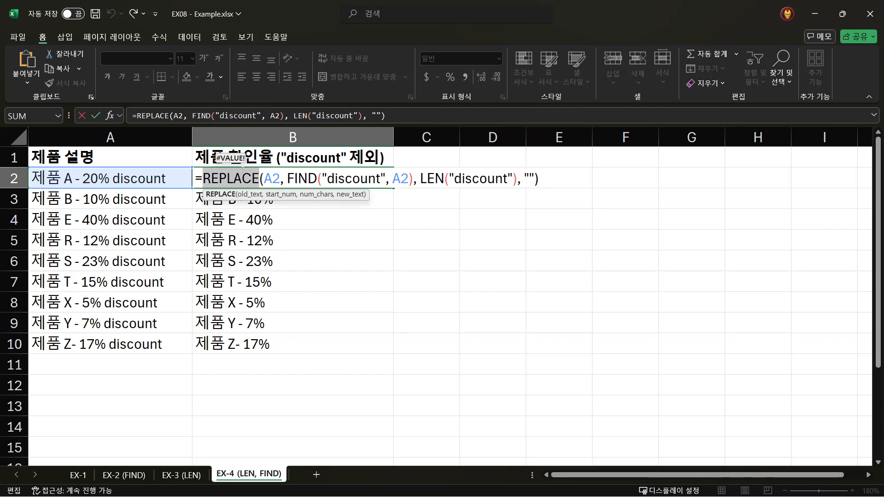
key(ctrl+Return)
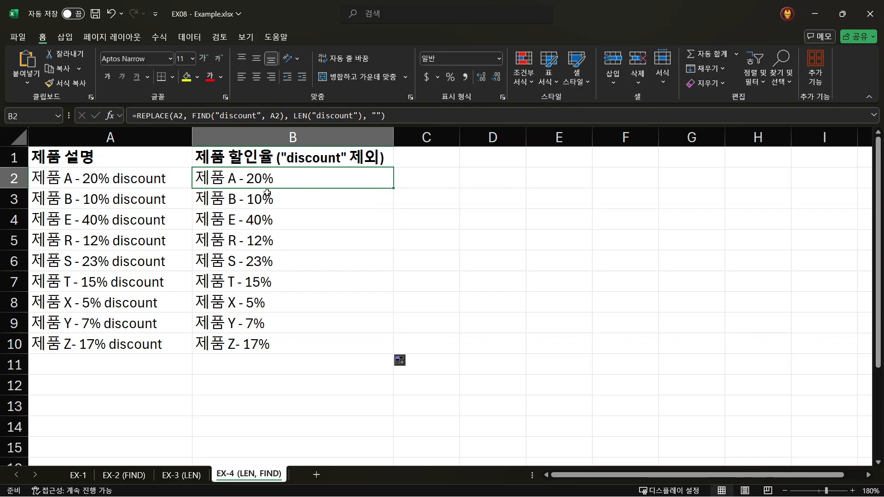
Compare the original product descriptions in A2:A10 with the results in column B, starting at B2.
click(100, 160)
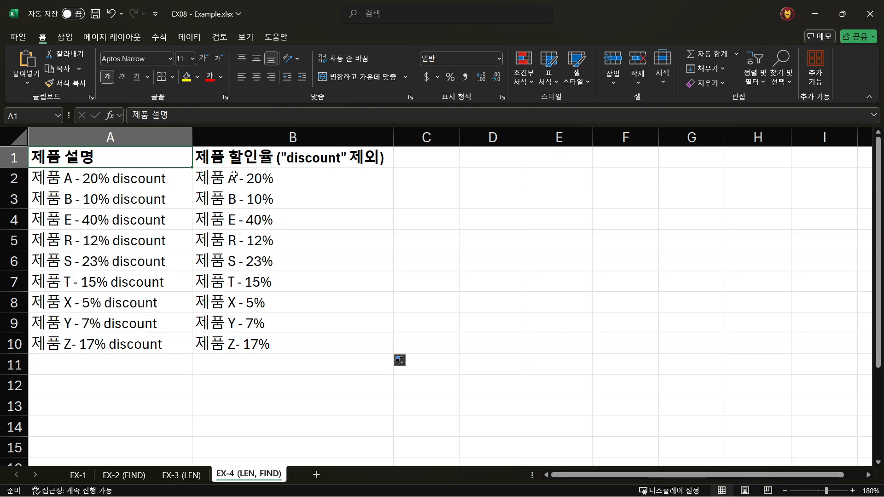
drag(136, 182, 144, 342)
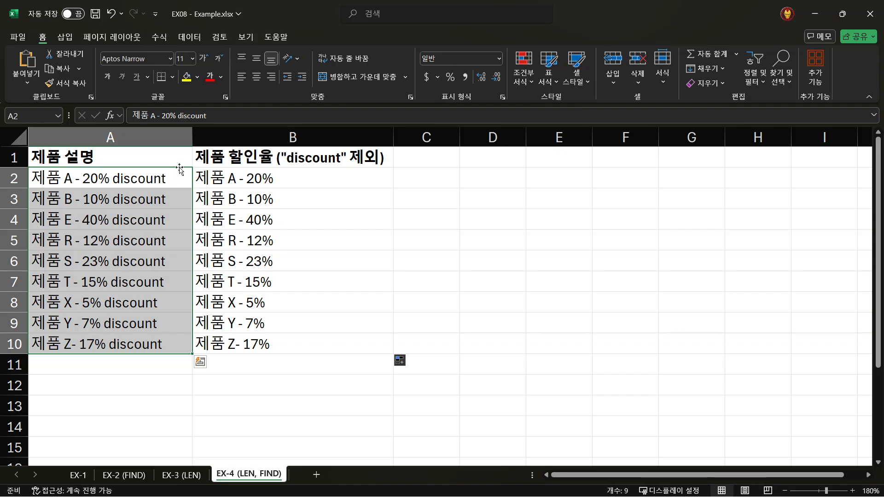
click(143, 157)
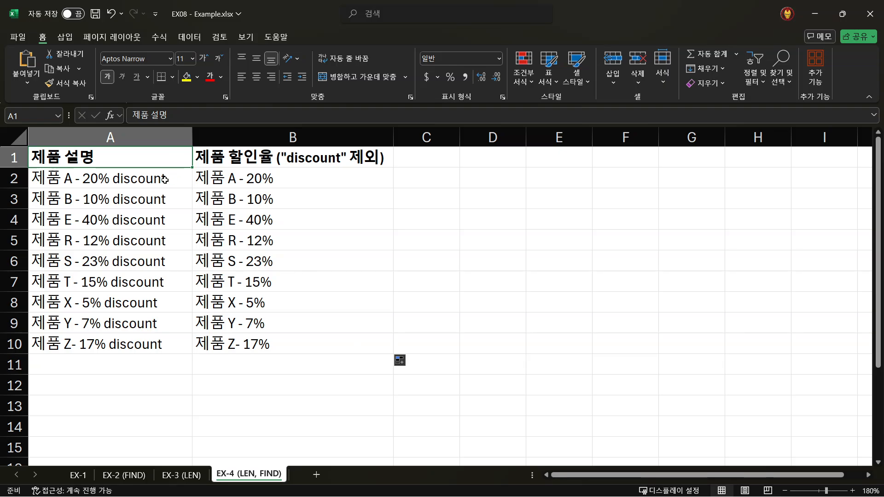
drag(150, 184, 158, 346)
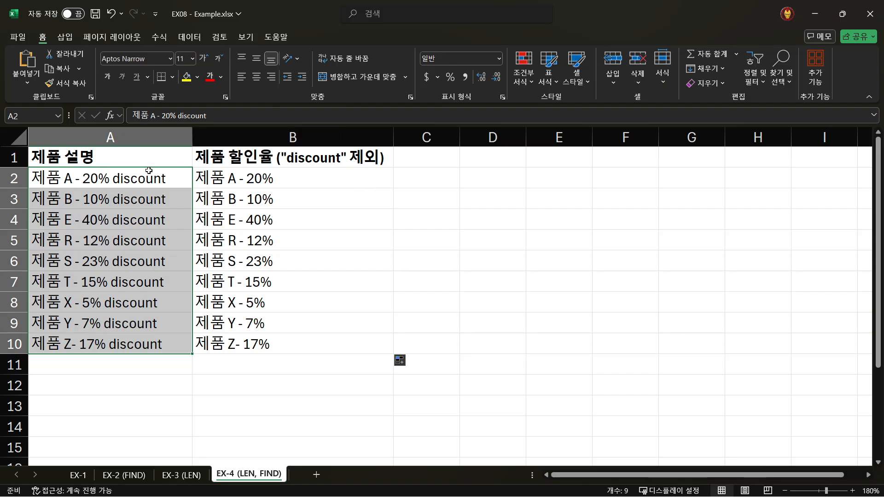
click(326, 183)
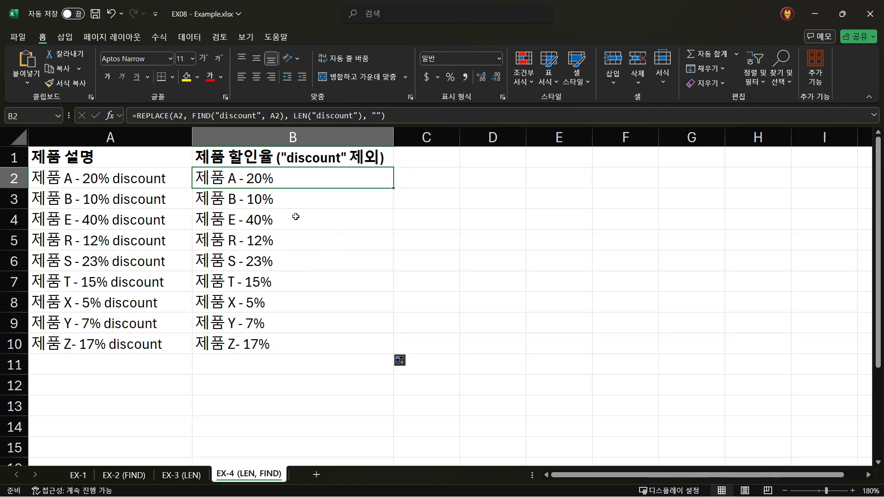
click(92, 160)
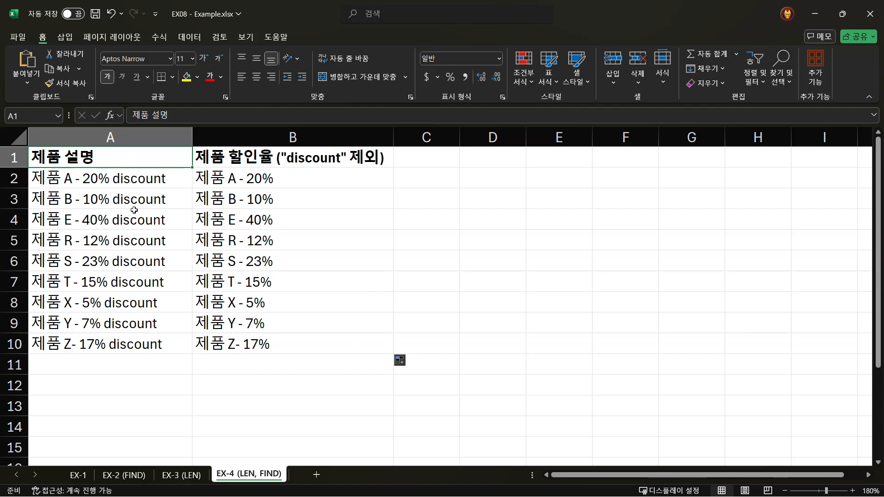